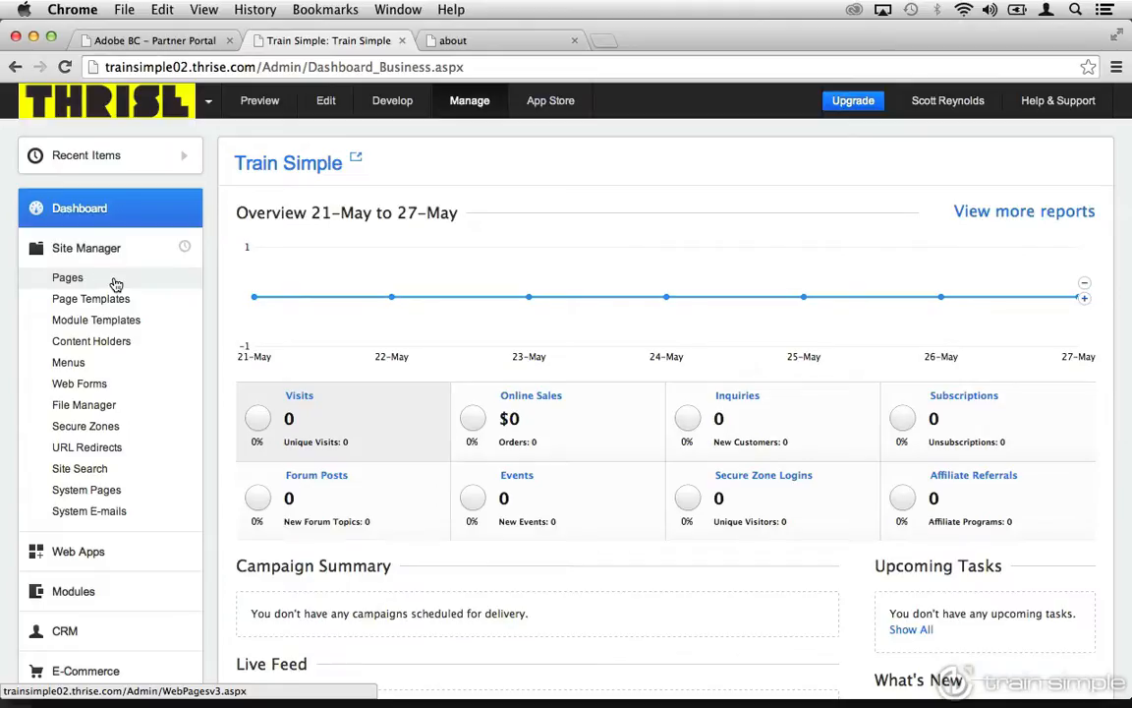
Open the about page's details from the tree view of the site's pages.
{"action": "left_click", "coordinate": [115, 284]}
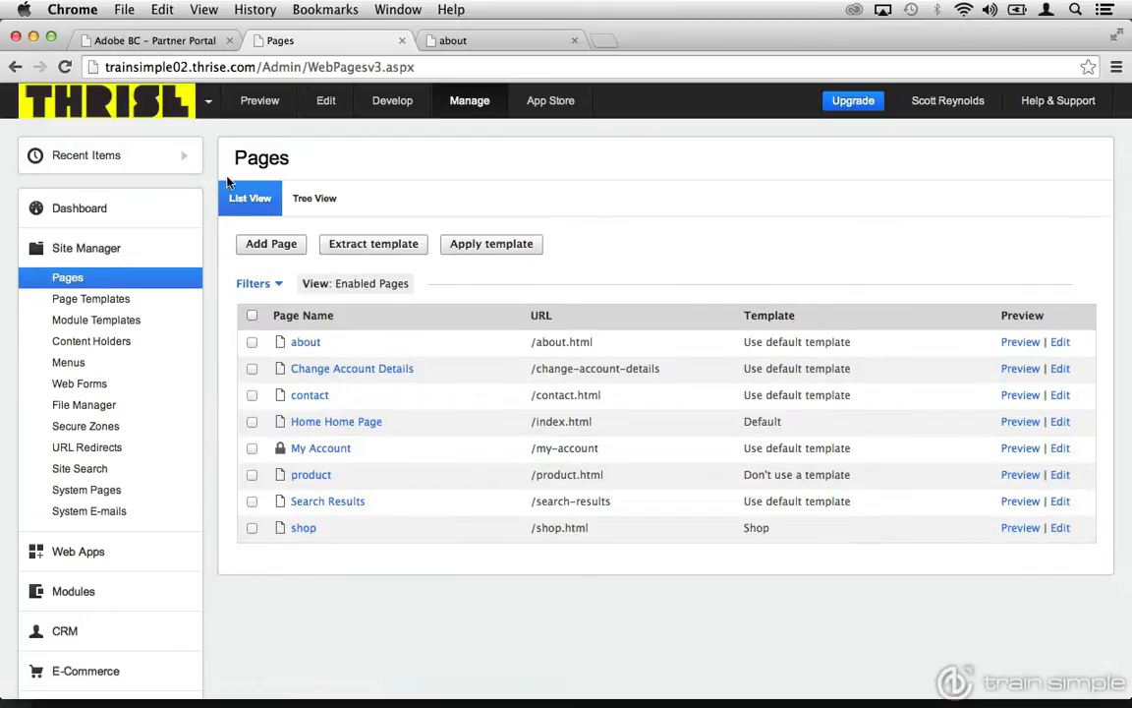
{"action": "left_click", "coordinate": [311, 200]}
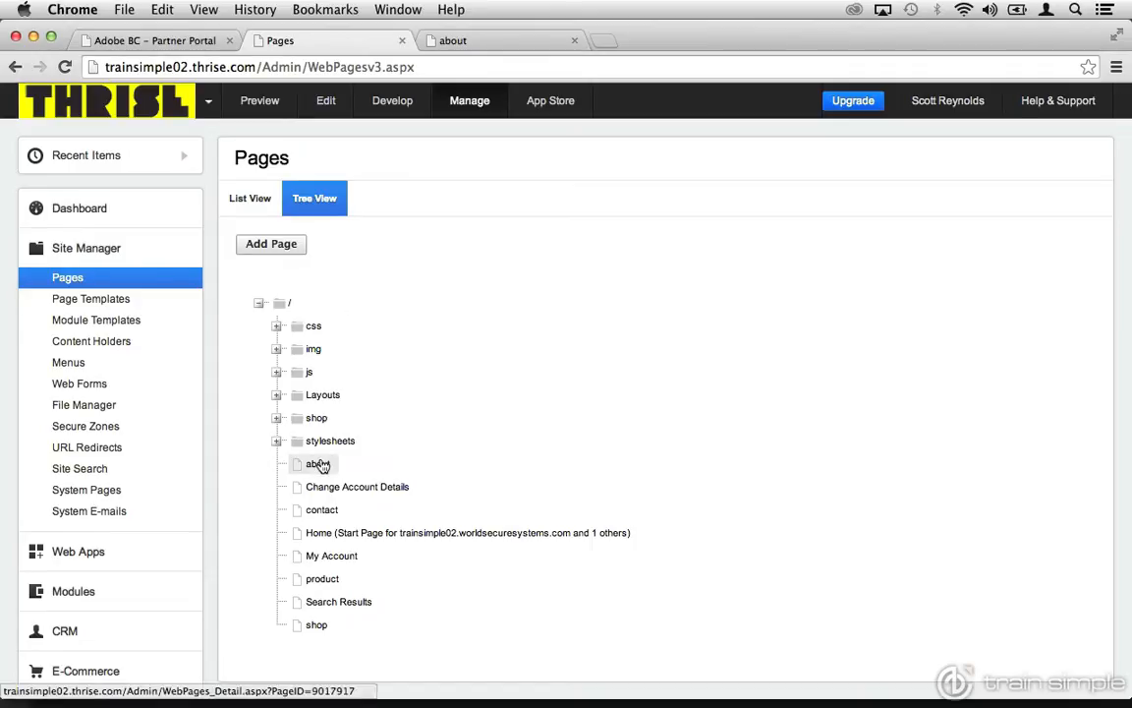
{"action": "left_click", "coordinate": [322, 465]}
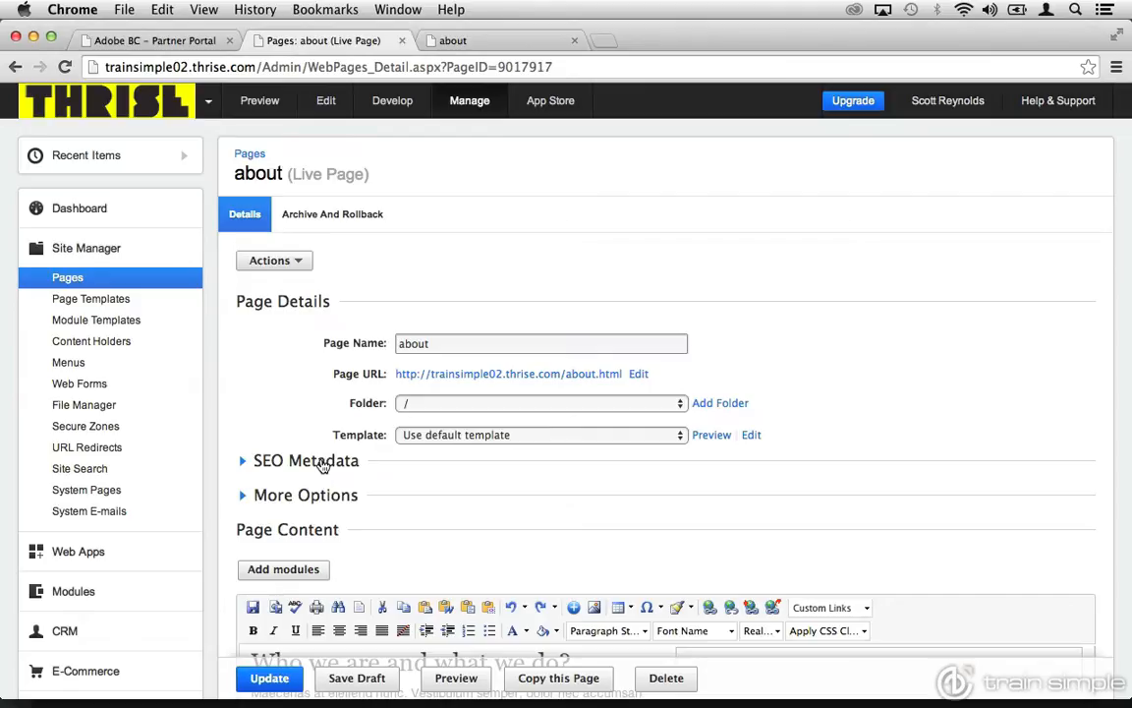
Preview the about page through its page URL and open the URL's file name for editing in the page details.
{"action": "left_click", "coordinate": [451, 377]}
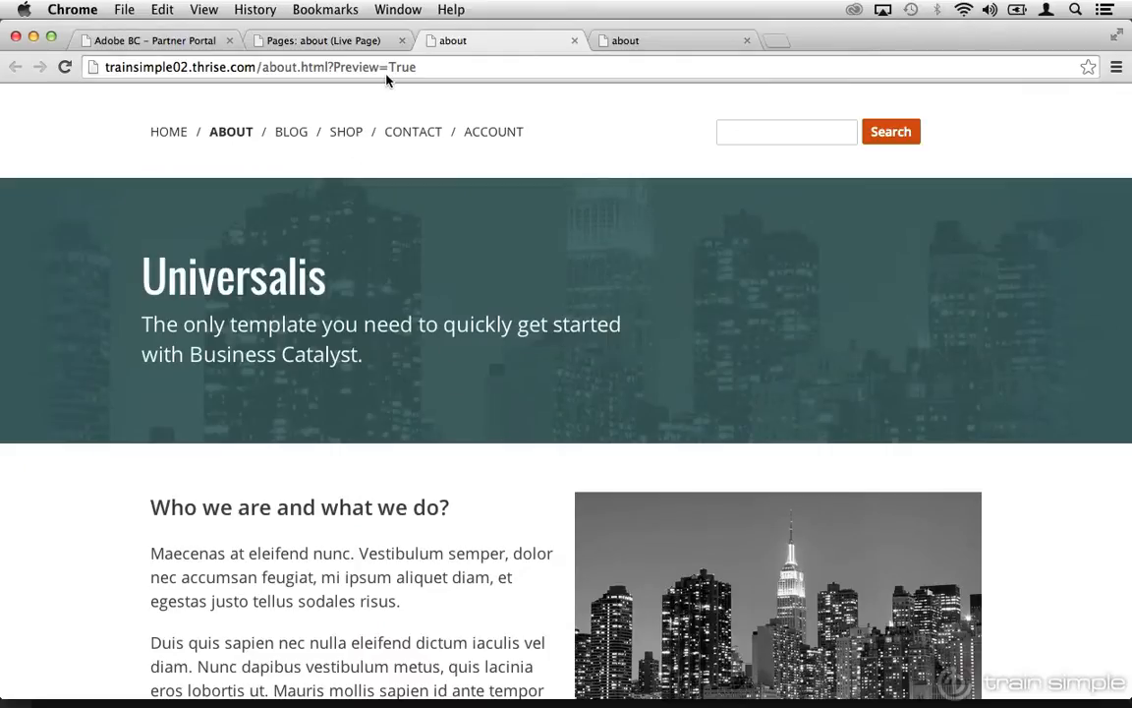
{"action": "left_click", "coordinate": [344, 43]}
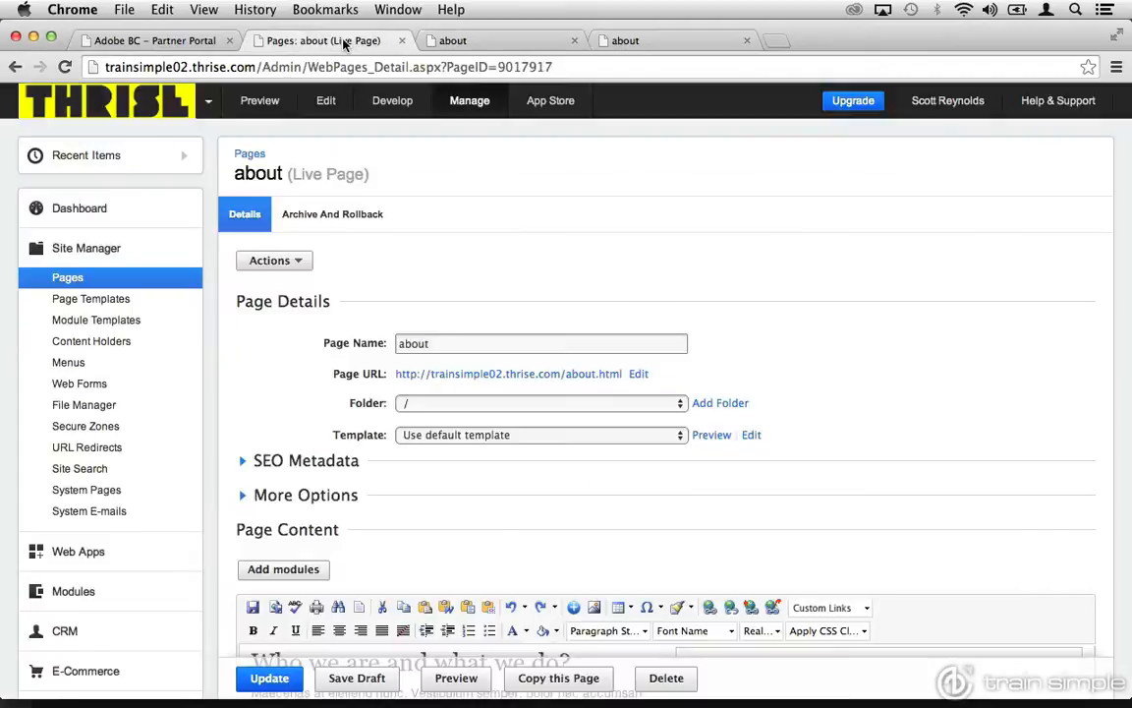
{"action": "left_click", "coordinate": [639, 374]}
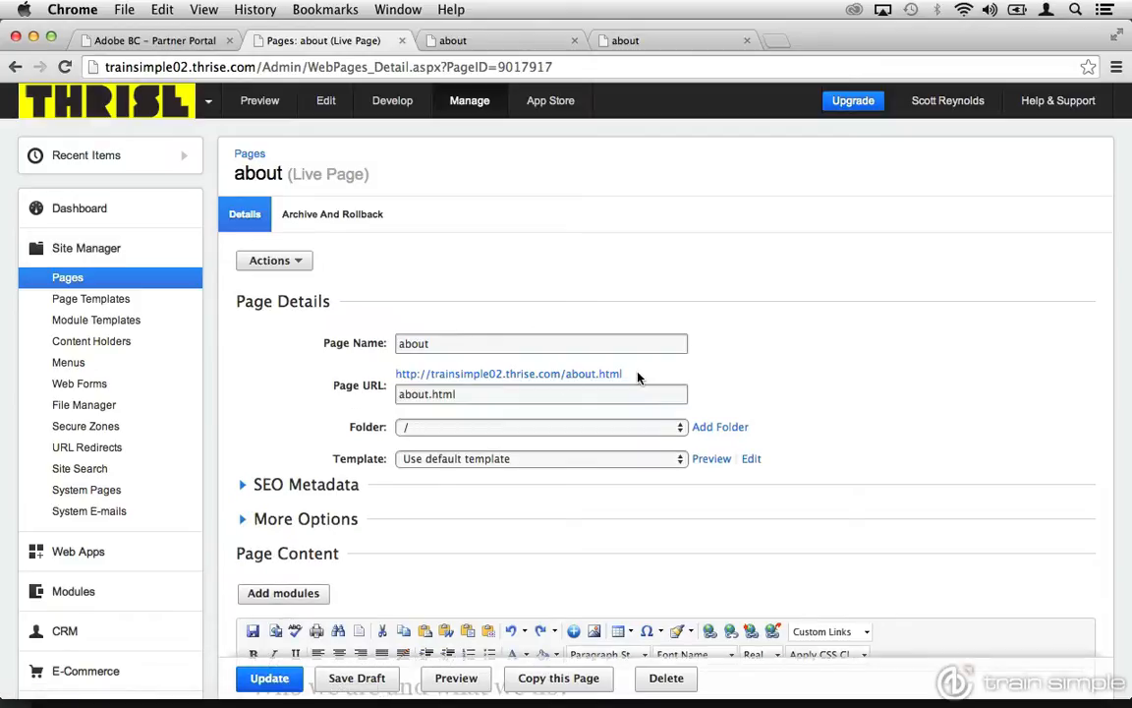
{"action": "left_click", "coordinate": [493, 394]}
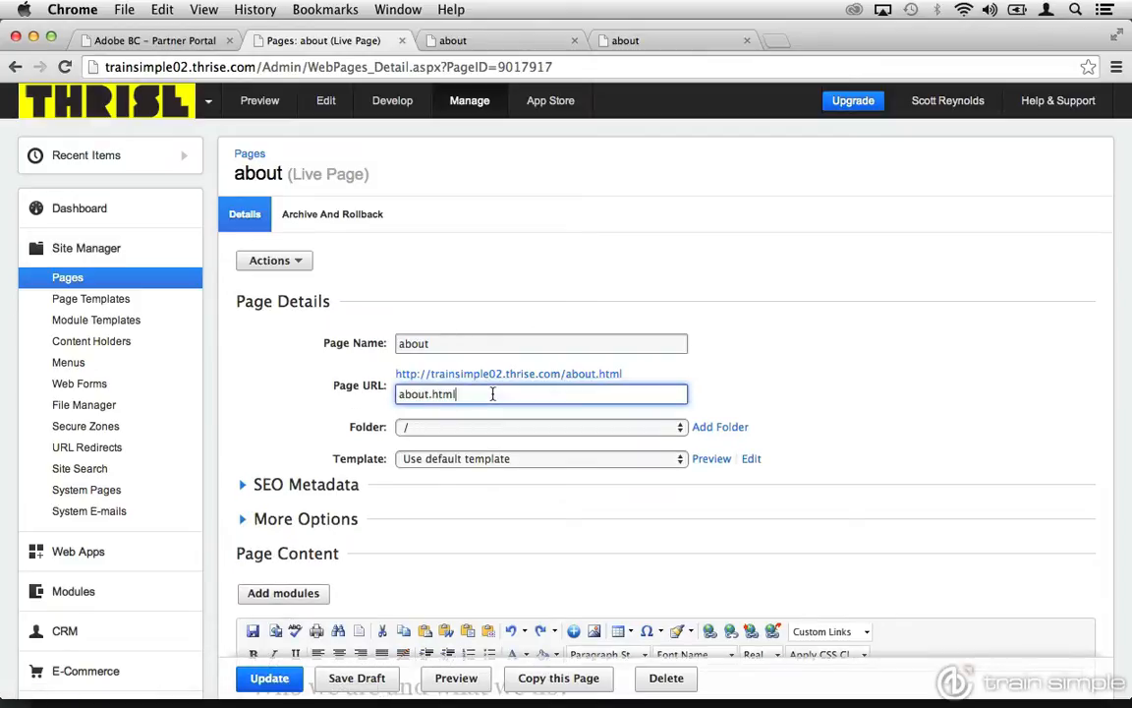
Examine the folder and template choices available for the about page, leaving both selections as they are.
{"action": "left_click", "coordinate": [491, 428]}
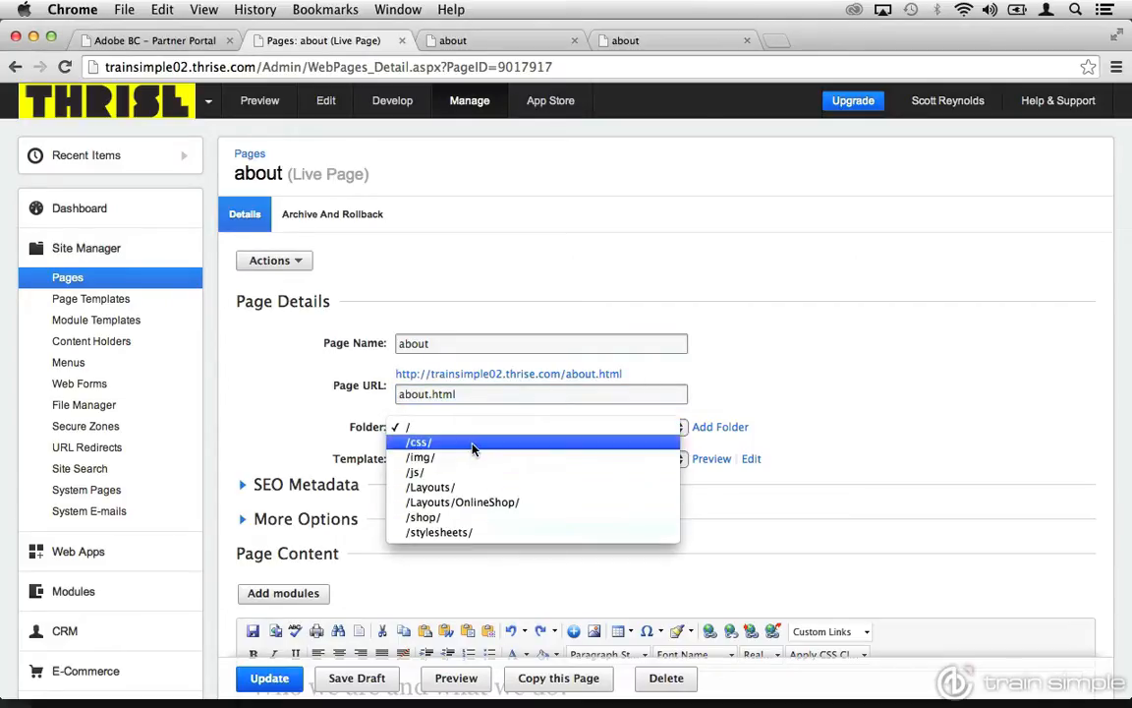
{"action": "left_click", "coordinate": [430, 429]}
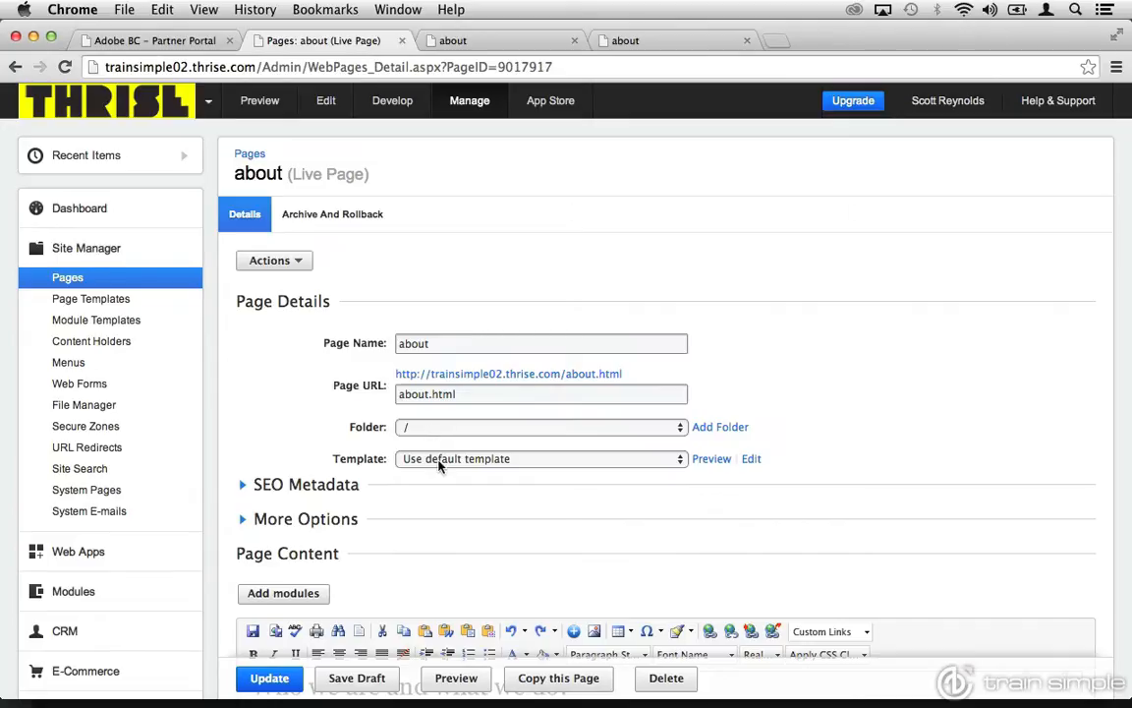
{"action": "left_click", "coordinate": [441, 464]}
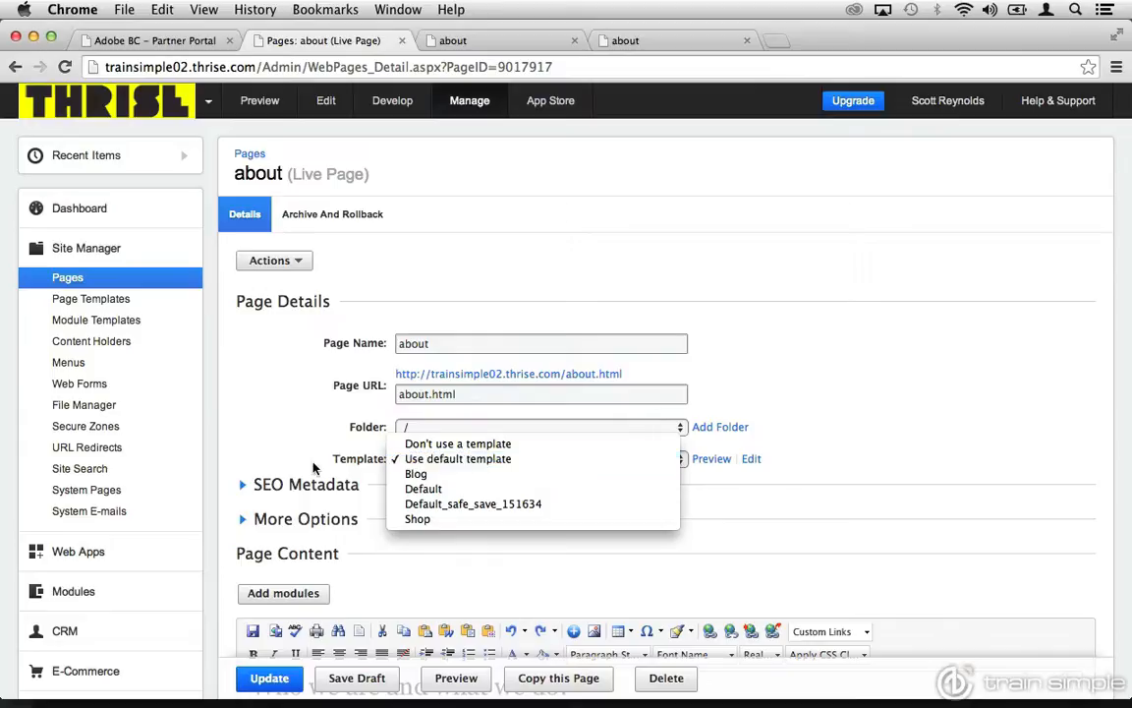
{"action": "left_click", "coordinate": [265, 414]}
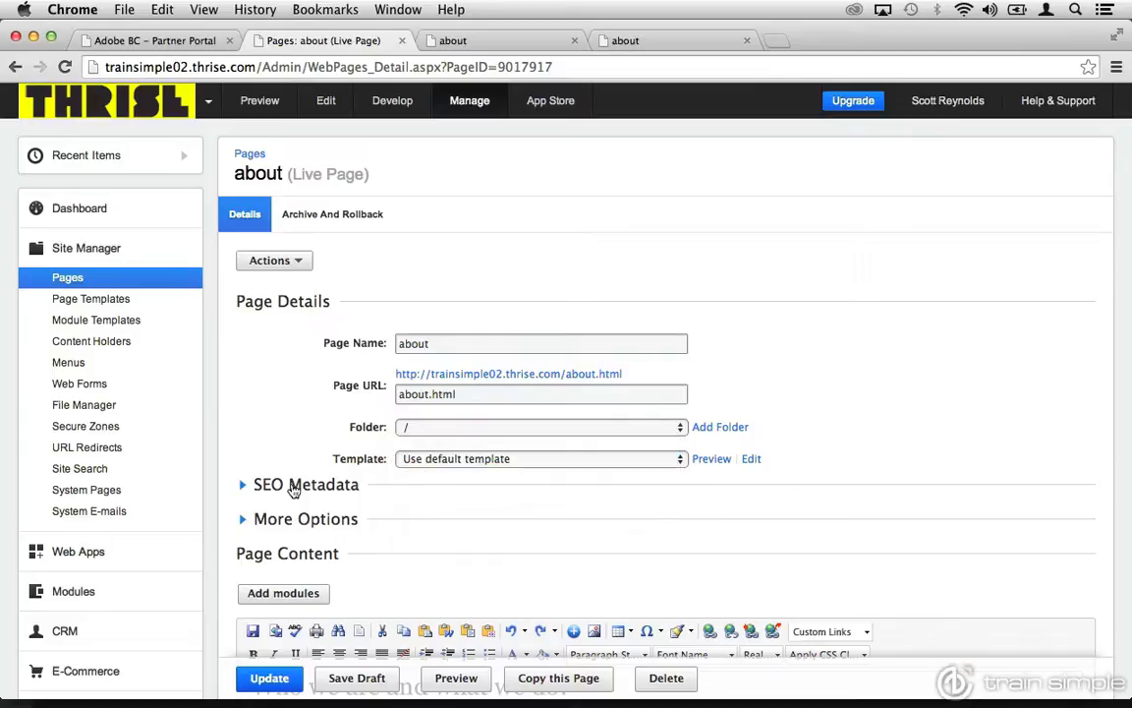
Expand the about page's SEO metadata and inspect the page title and page description fields.
{"action": "left_click", "coordinate": [295, 485]}
{"action": "scroll", "coordinate": [293, 489], "scroll_direction": "down", "scroll_amount": 3}
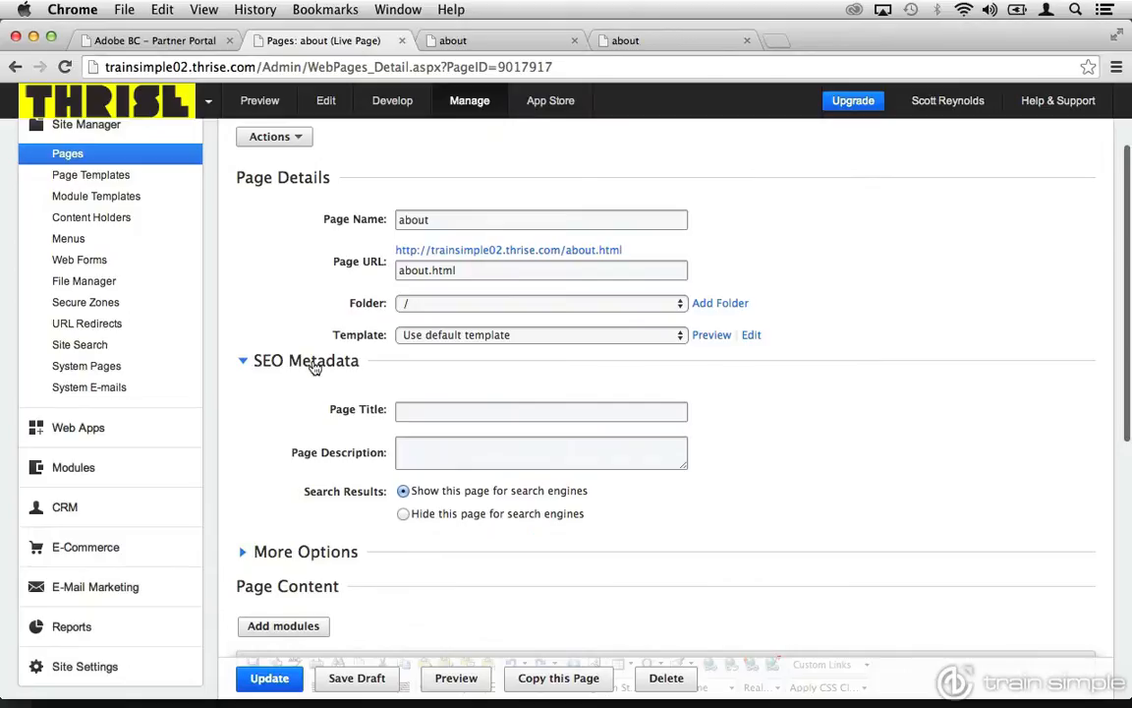
{"action": "left_click", "coordinate": [416, 412]}
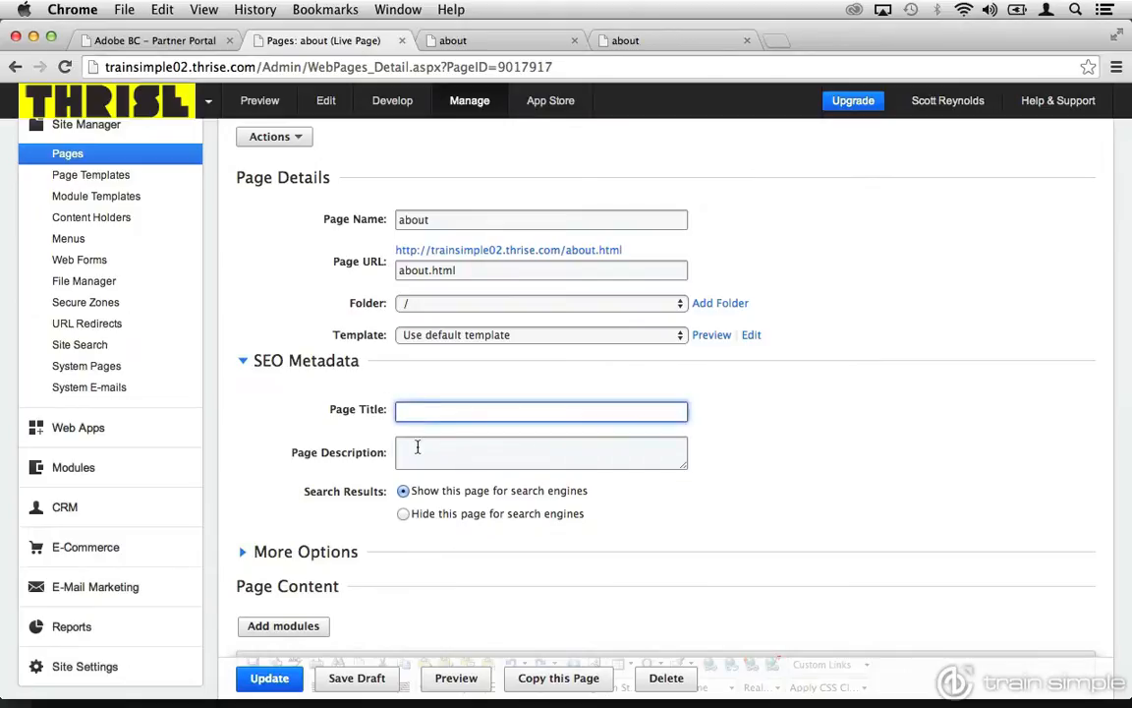
{"action": "left_click", "coordinate": [417, 447]}
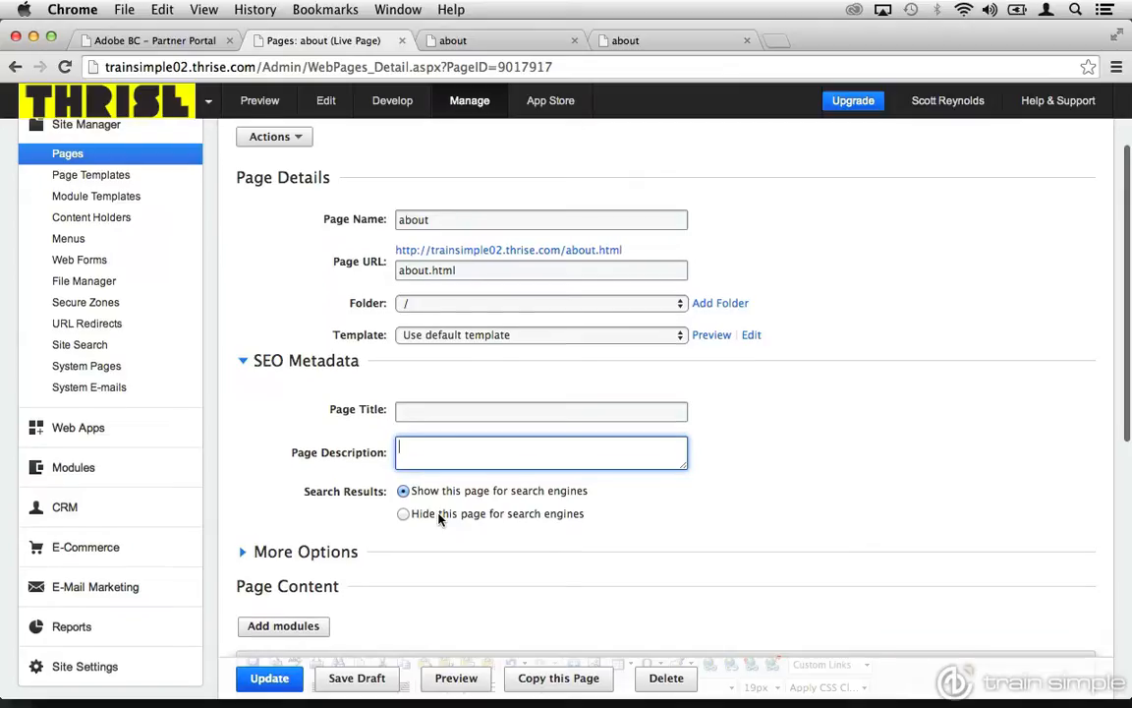
Examine the about page's additional options, such as redirect, release and expiry dates, and collapse them again.
{"action": "scroll", "coordinate": [440, 518], "scroll_direction": "down", "scroll_amount": 2}
{"action": "left_click", "coordinate": [339, 485]}
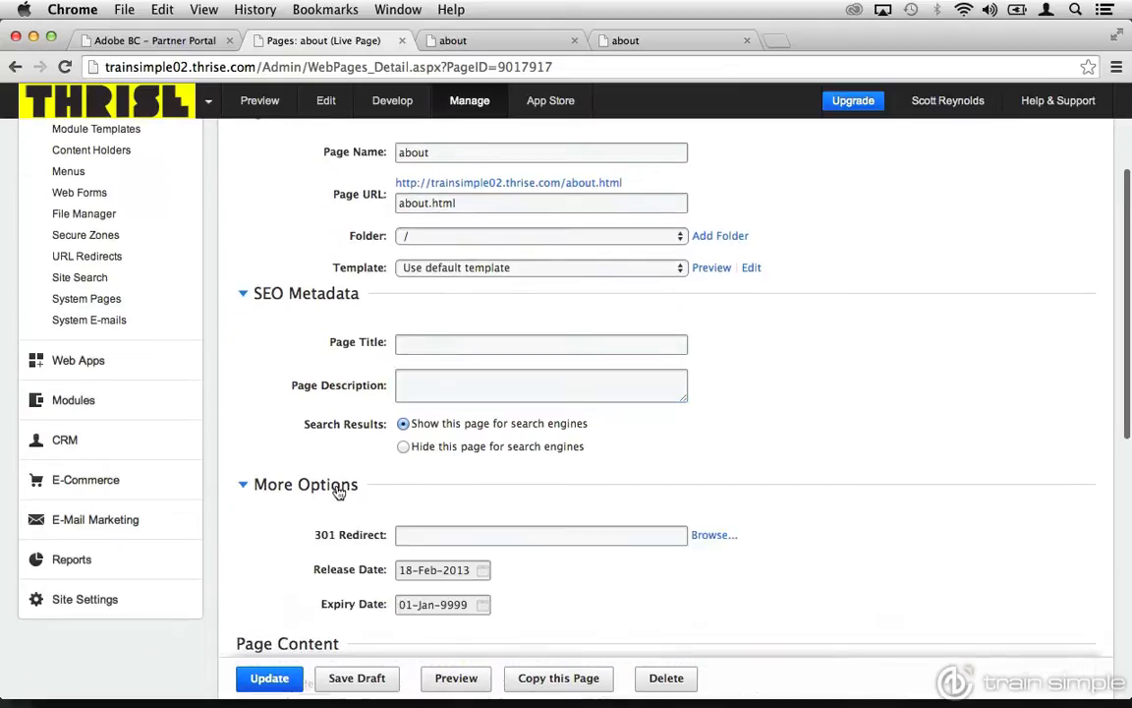
{"action": "scroll", "coordinate": [337, 492], "scroll_direction": "down", "scroll_amount": 1}
{"action": "scroll", "coordinate": [337, 492], "scroll_direction": "down", "scroll_amount": 2}
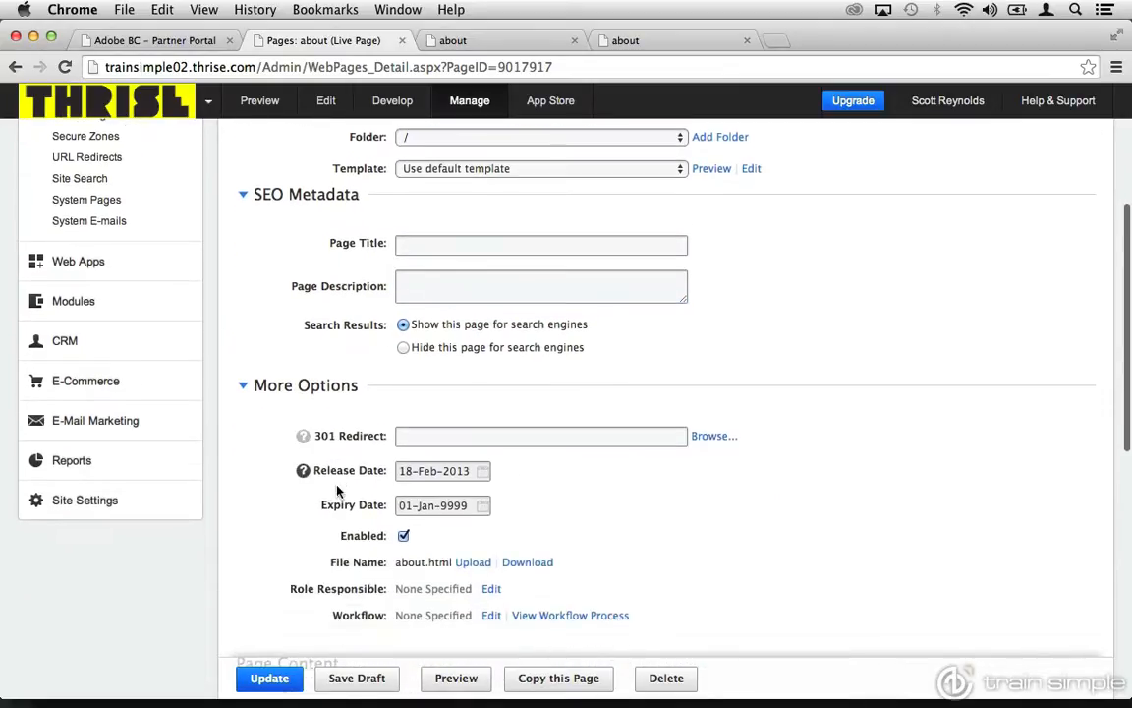
{"action": "left_click", "coordinate": [304, 387]}
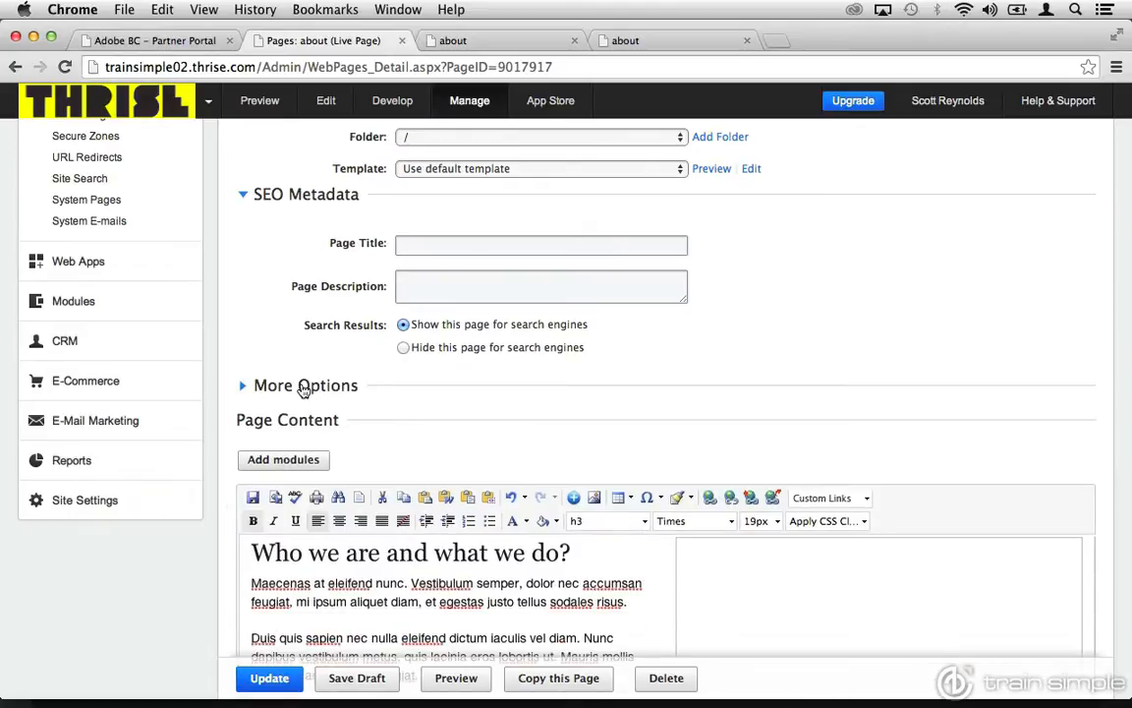
Examine the about page's content in design view and its HTML source, and return to design view.
{"action": "scroll", "coordinate": [218, 503], "scroll_direction": "down", "scroll_amount": 3}
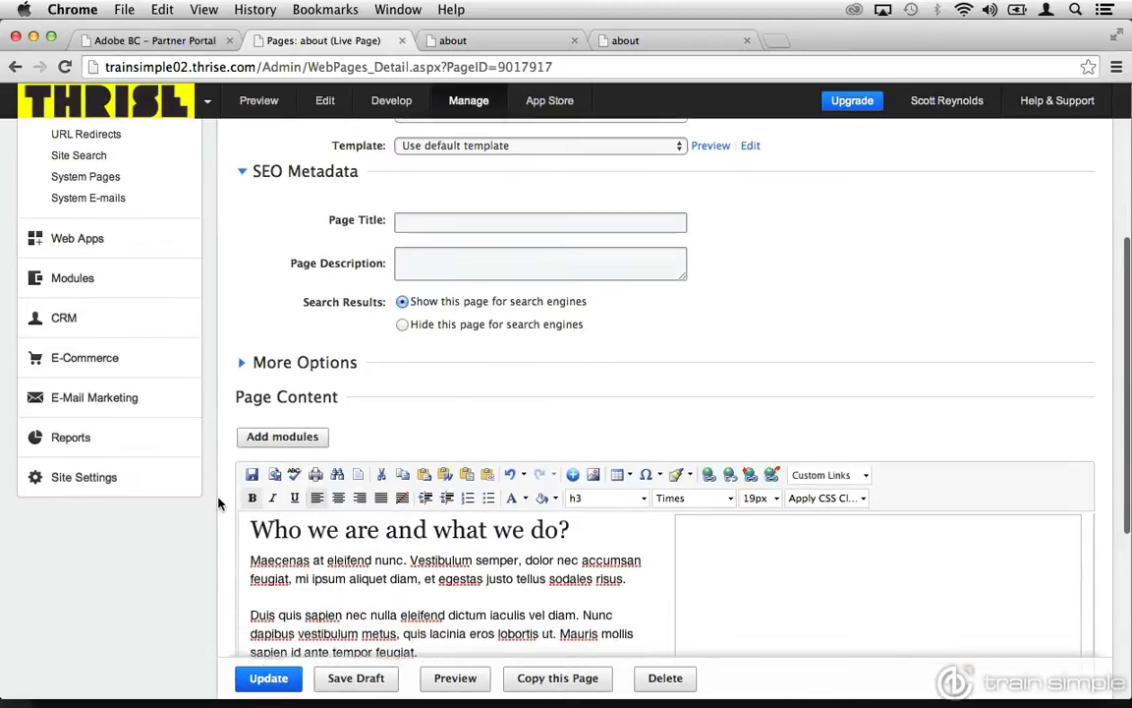
{"action": "scroll", "coordinate": [218, 504], "scroll_direction": "down", "scroll_amount": 3}
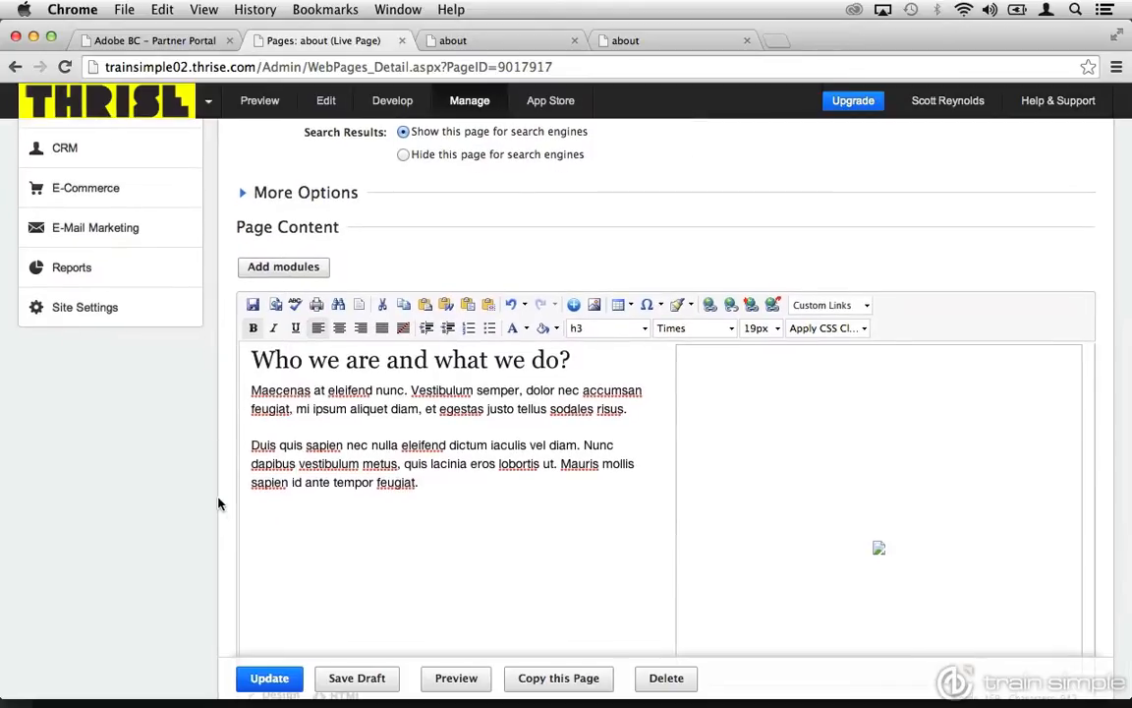
{"action": "scroll", "coordinate": [219, 503], "scroll_direction": "down", "scroll_amount": 3}
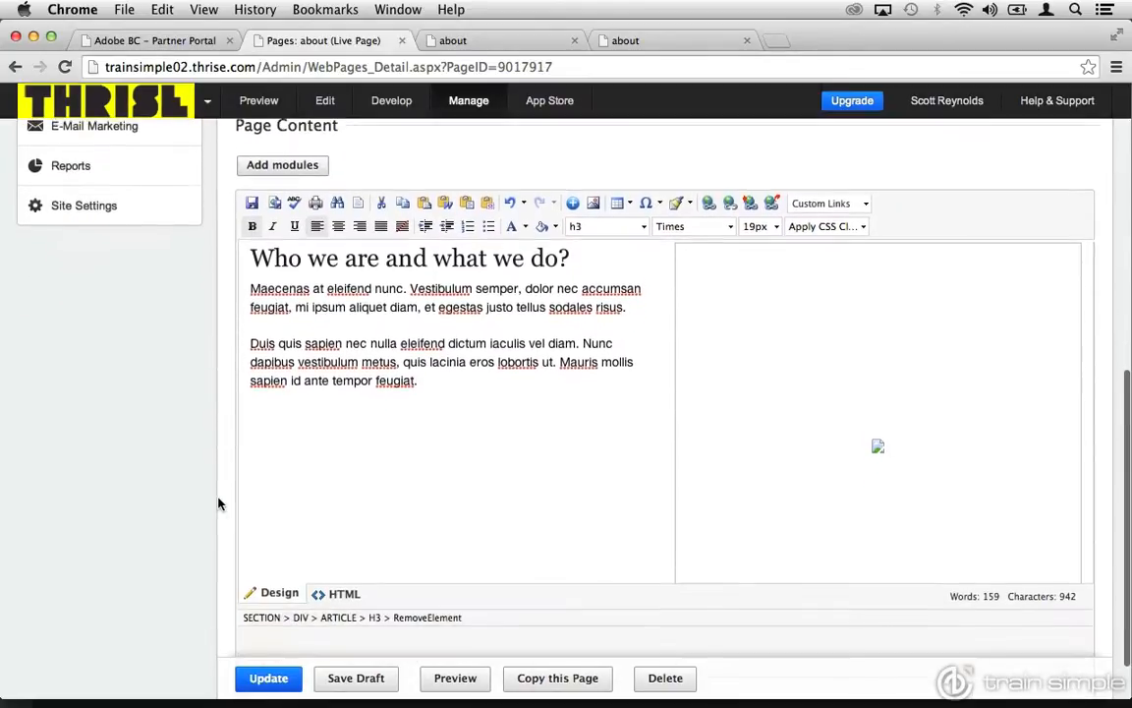
{"action": "scroll", "coordinate": [218, 503], "scroll_direction": "up", "scroll_amount": 1}
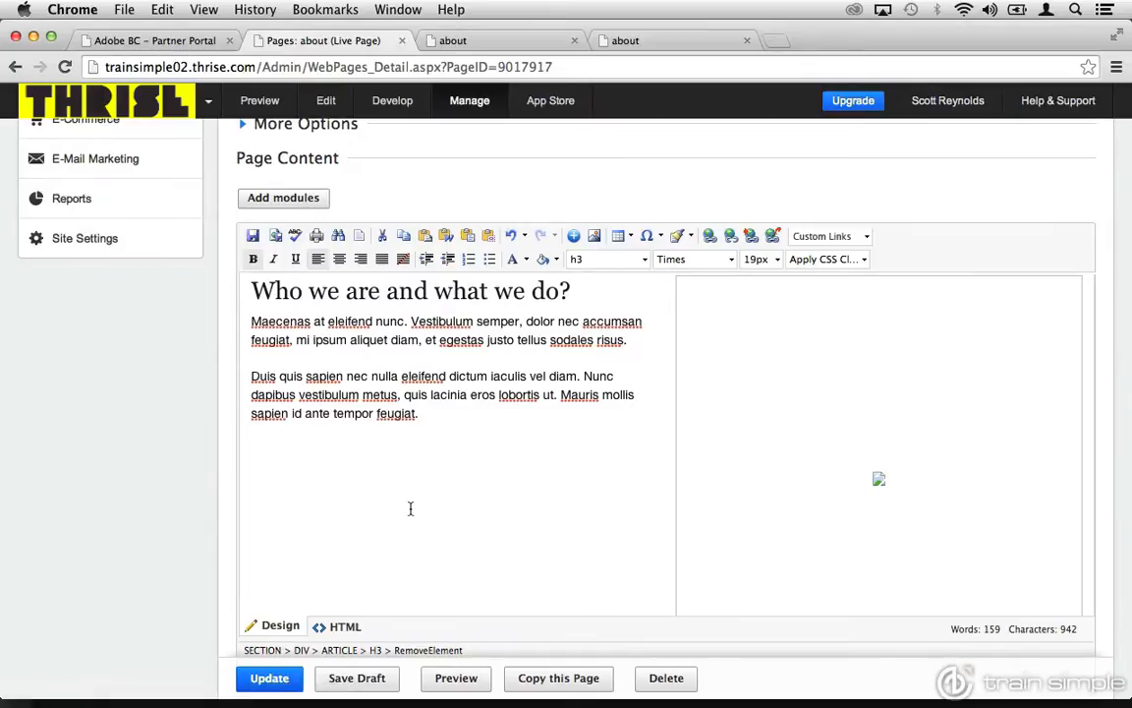
{"action": "left_click", "coordinate": [343, 627]}
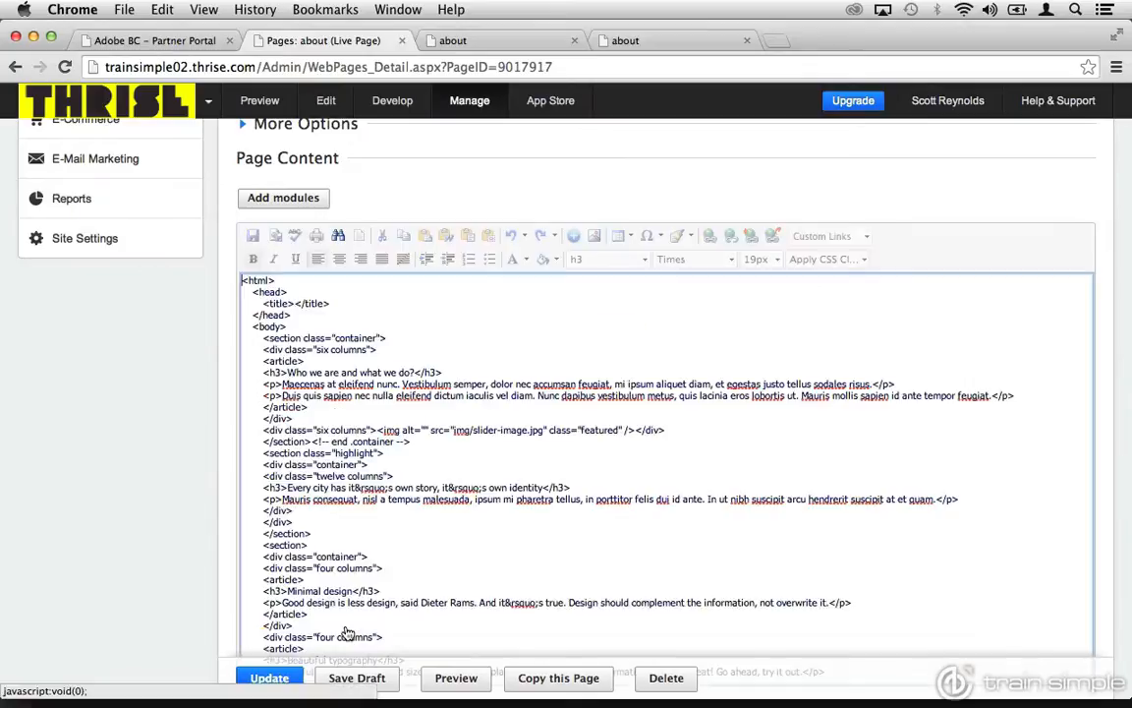
{"action": "scroll", "coordinate": [227, 620], "scroll_direction": "down", "scroll_amount": 3}
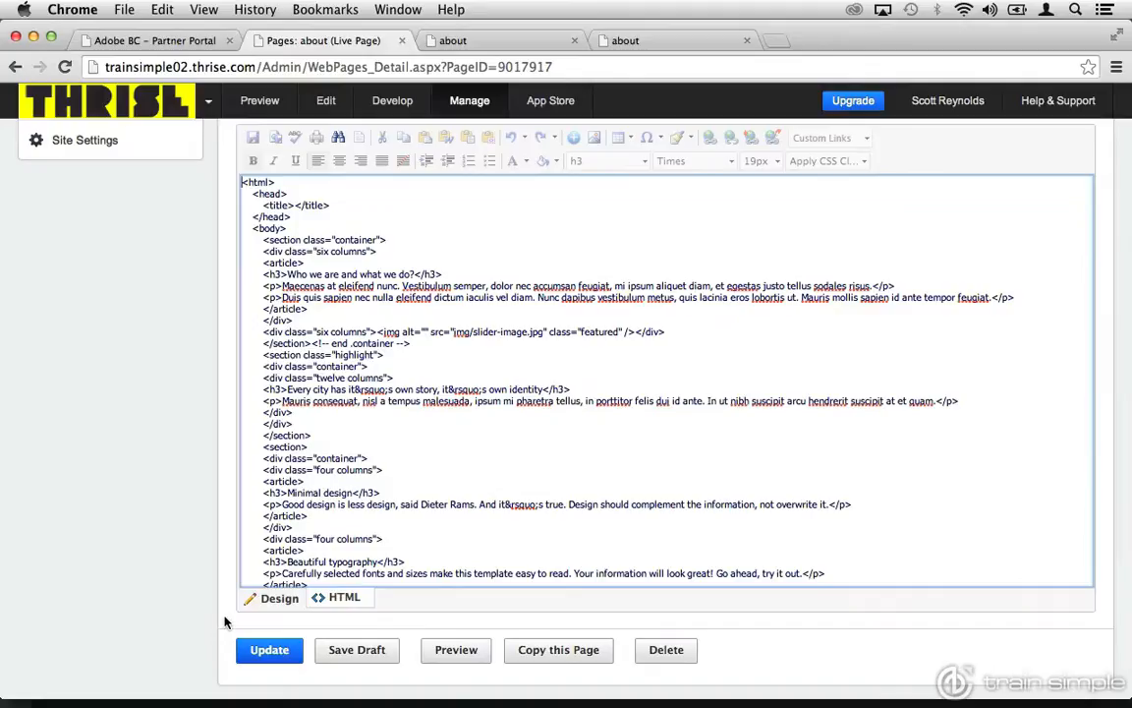
{"action": "left_click", "coordinate": [270, 602]}
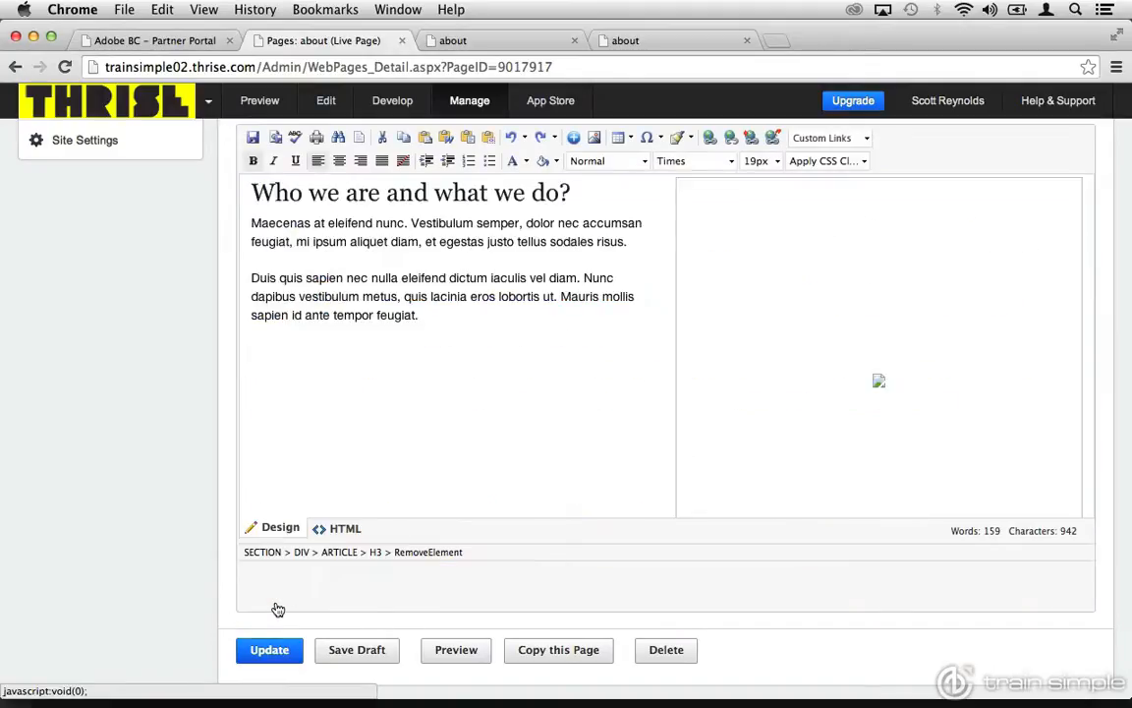
Replace the heading "Who we are and what we do?" with "About Us" and publish the page update.
{"action": "scroll", "coordinate": [333, 397], "scroll_direction": "up", "scroll_amount": 3}
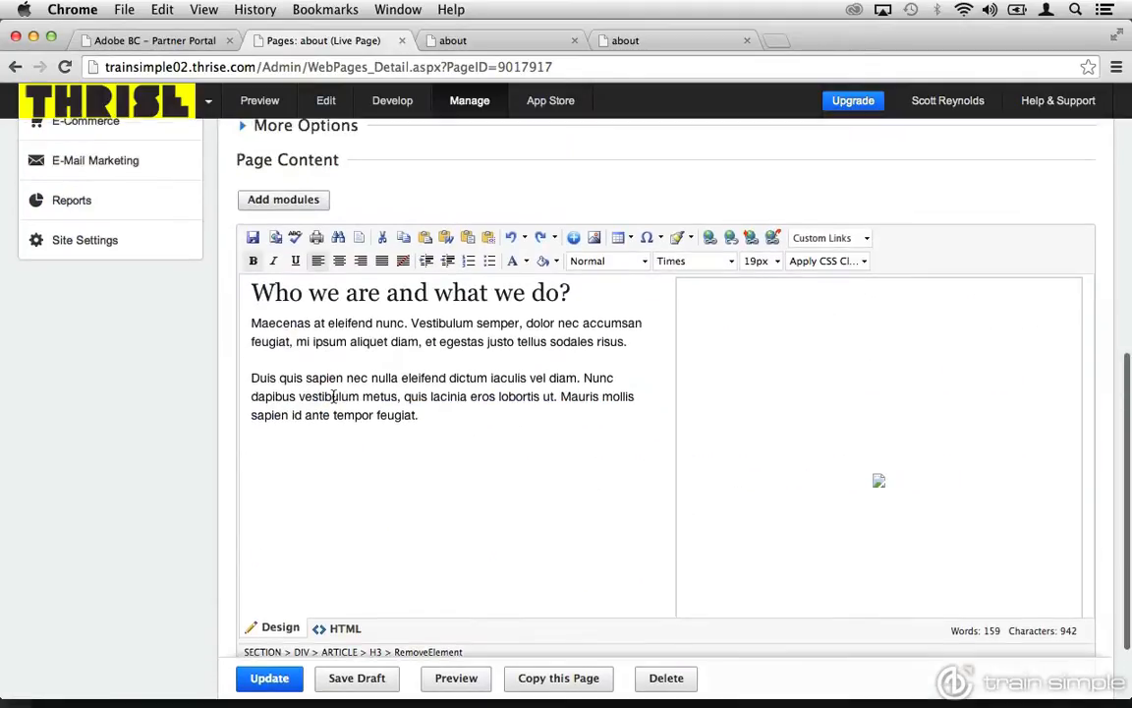
{"action": "left_click_drag", "start_coordinate": [572, 292], "coordinate": [252, 292]}
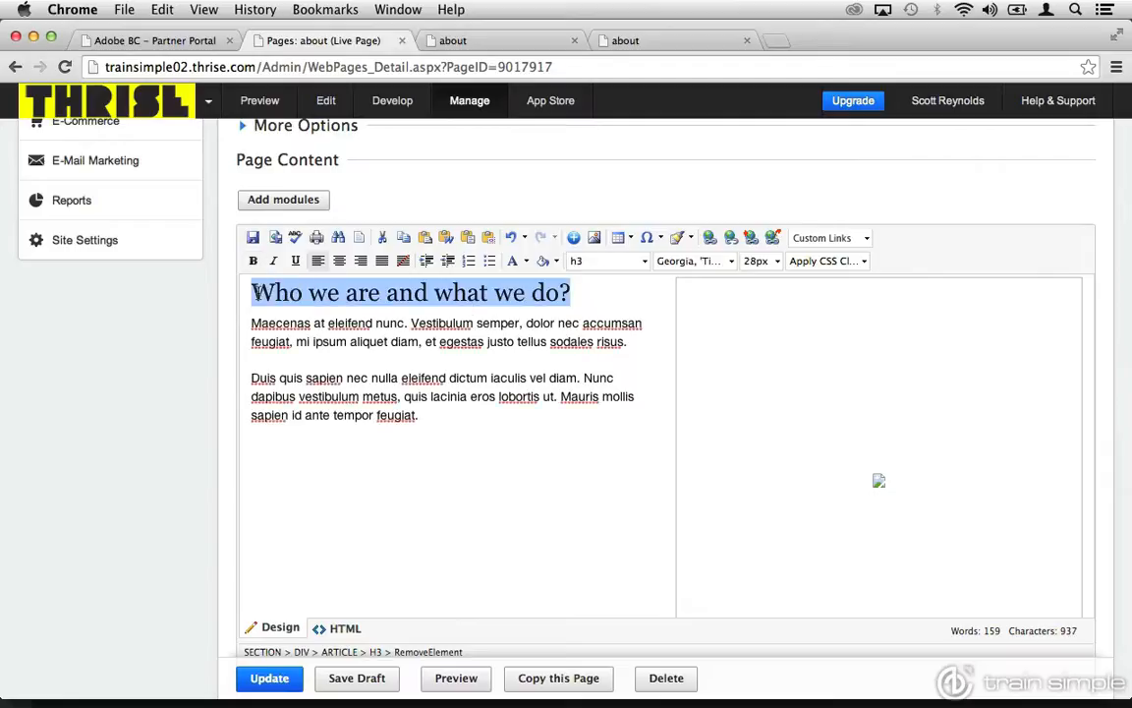
{"action": "type", "text": "About Us"}
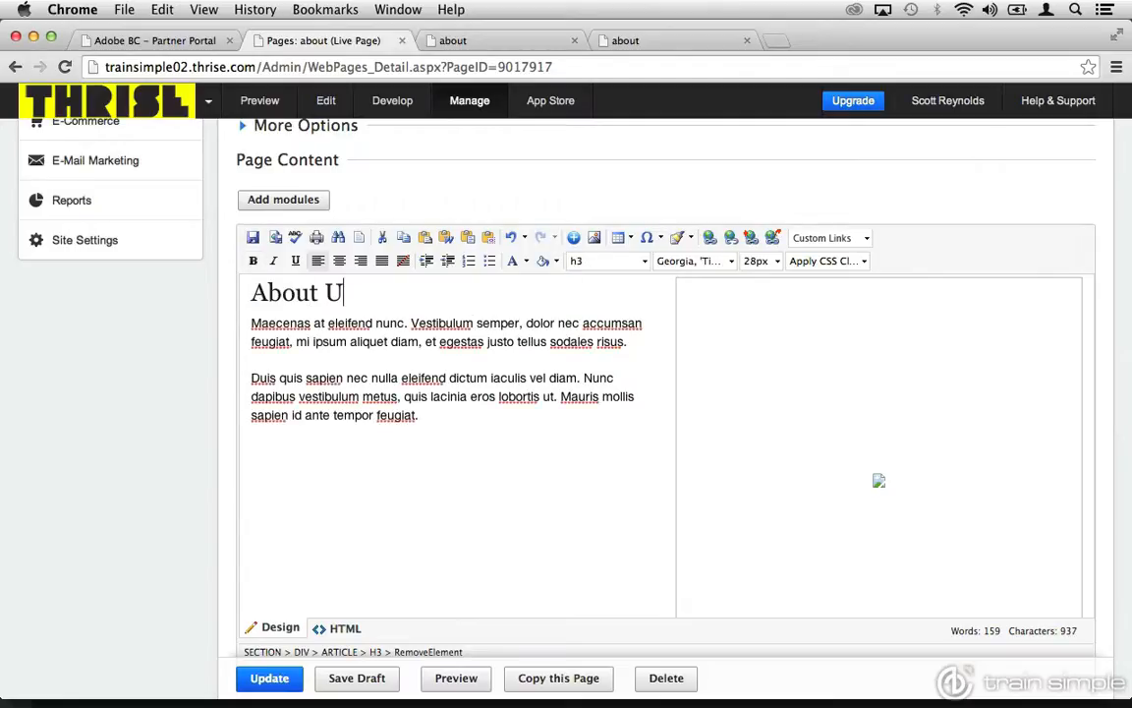
{"action": "left_click", "coordinate": [263, 680]}
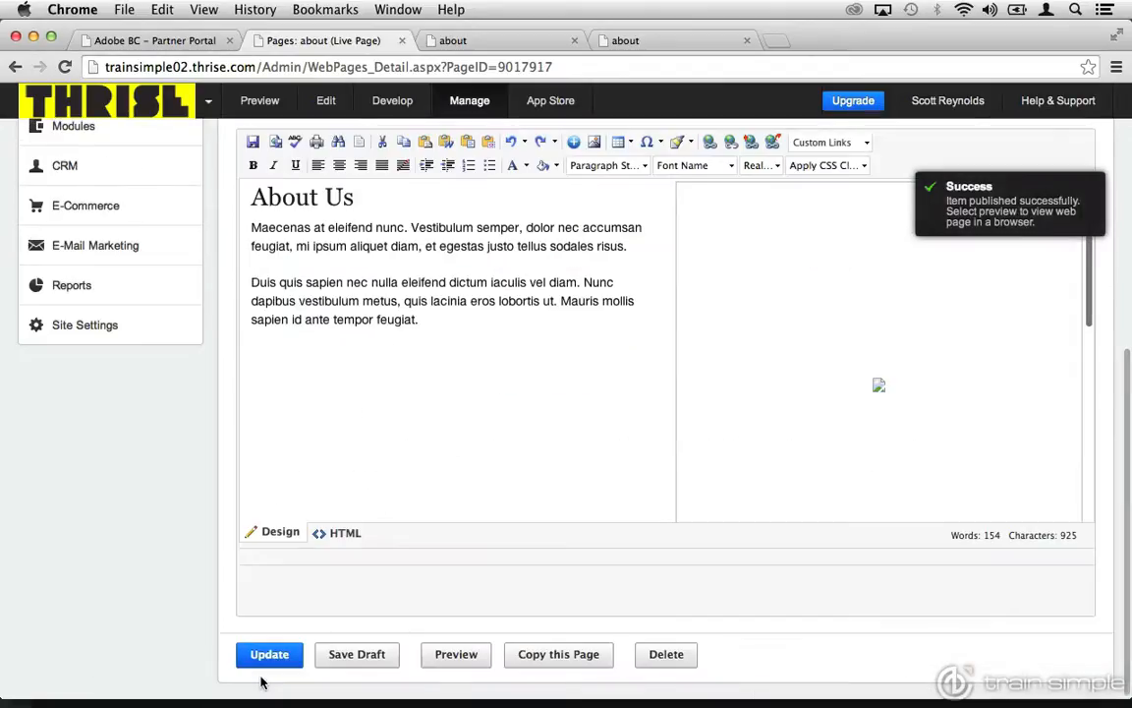
Reload the about page's open preview and check its content heading.
{"action": "left_click", "coordinate": [474, 41]}
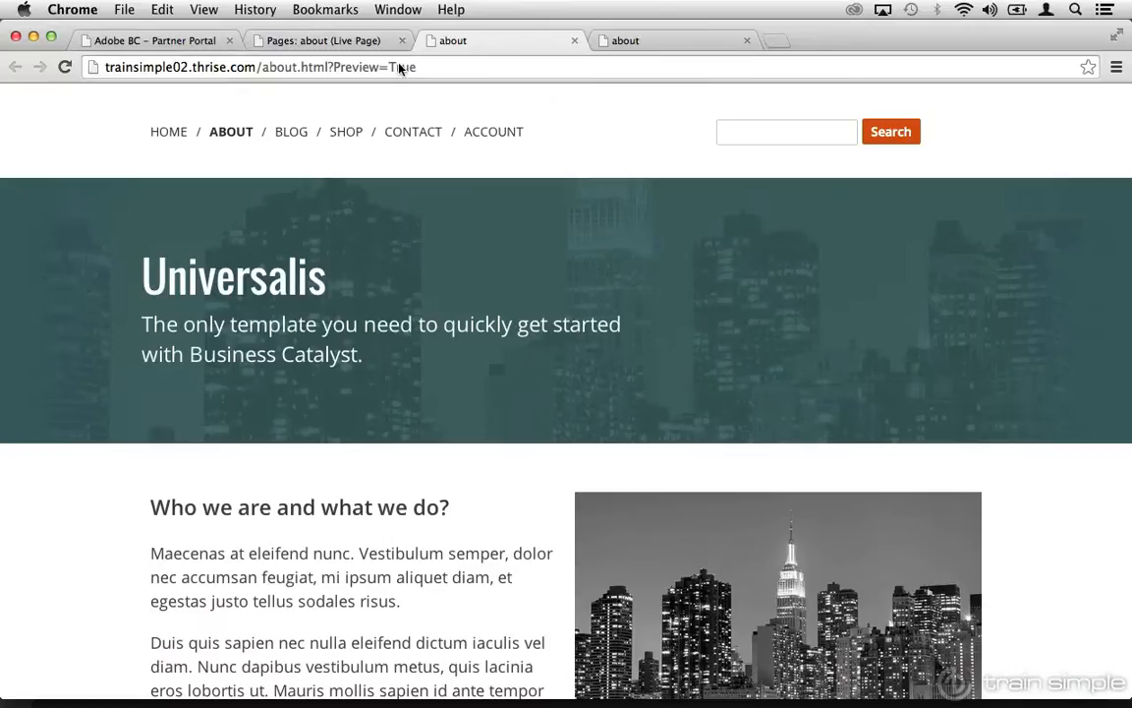
{"action": "left_click", "coordinate": [65, 69]}
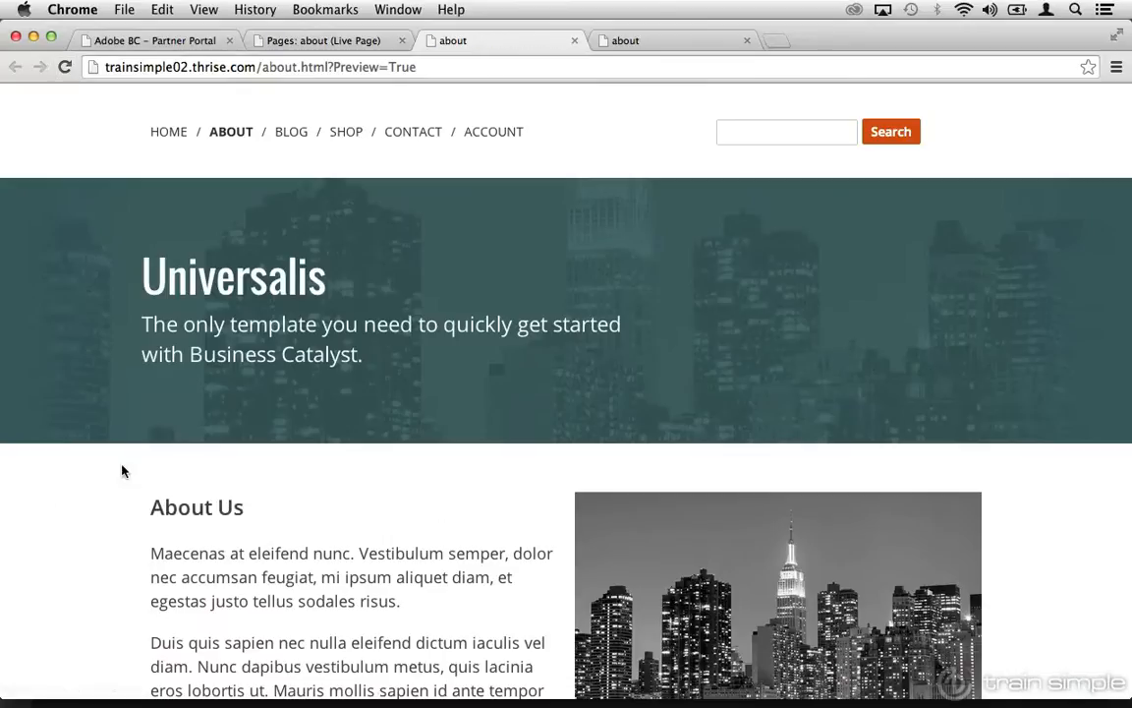
{"action": "left_click_drag", "start_coordinate": [247, 507], "coordinate": [152, 507]}
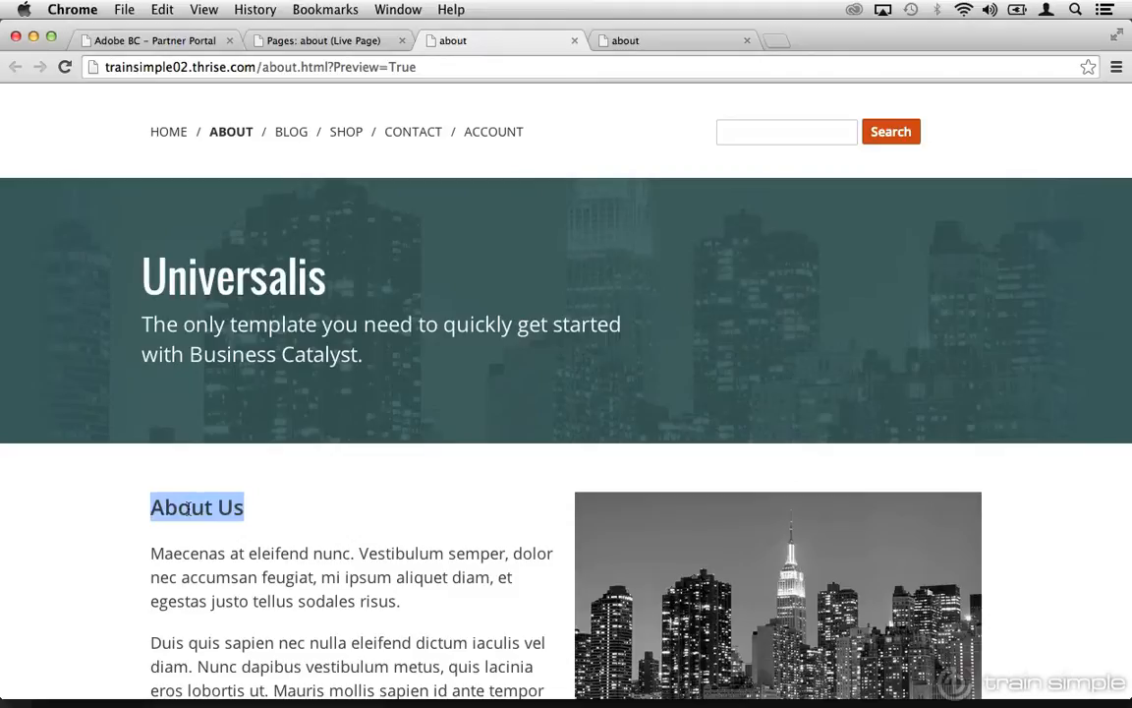
{"action": "left_click", "coordinate": [187, 508]}
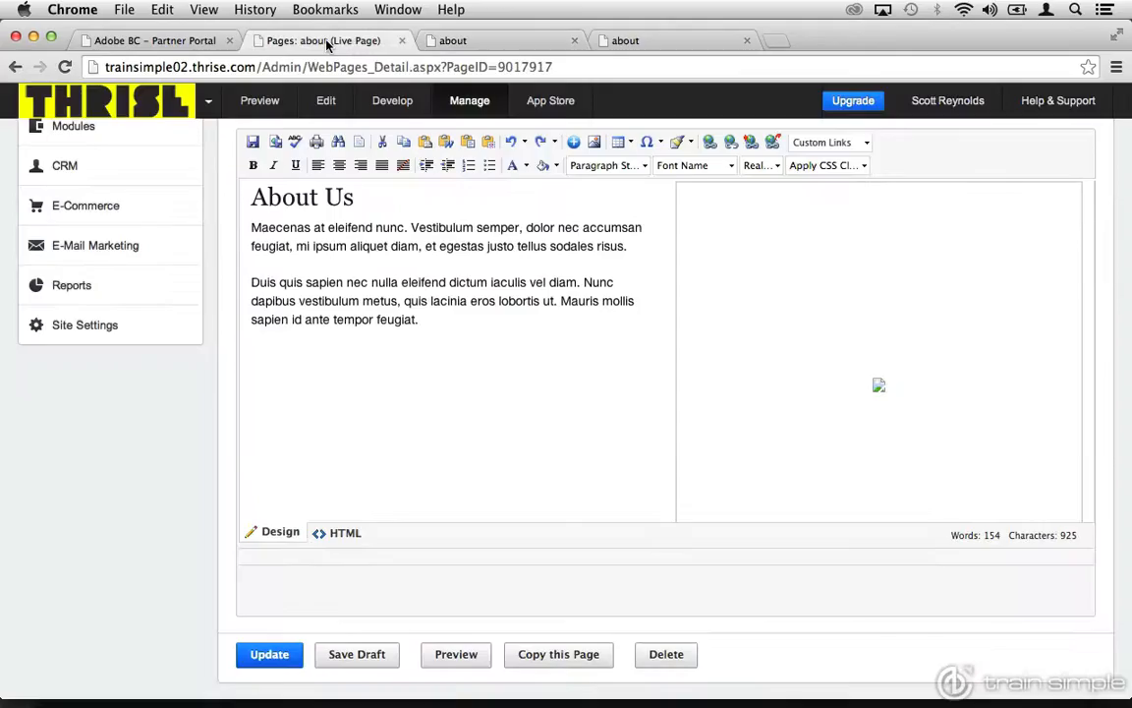
Return to the about page in the site admin and go back to its page details.
{"action": "left_click", "coordinate": [324, 43]}
{"action": "scroll", "coordinate": [222, 202], "scroll_direction": "up", "scroll_amount": 3}
{"action": "scroll", "coordinate": [222, 206], "scroll_direction": "up", "scroll_amount": 5}
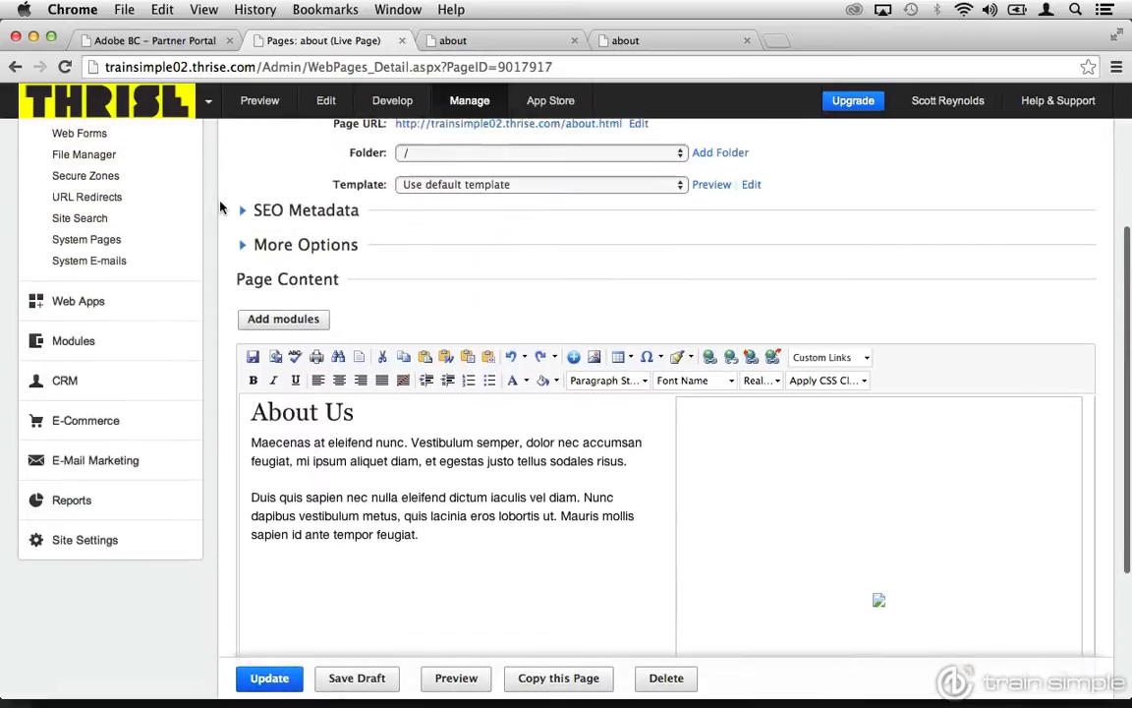
{"action": "scroll", "coordinate": [220, 206], "scroll_direction": "up", "scroll_amount": 2}
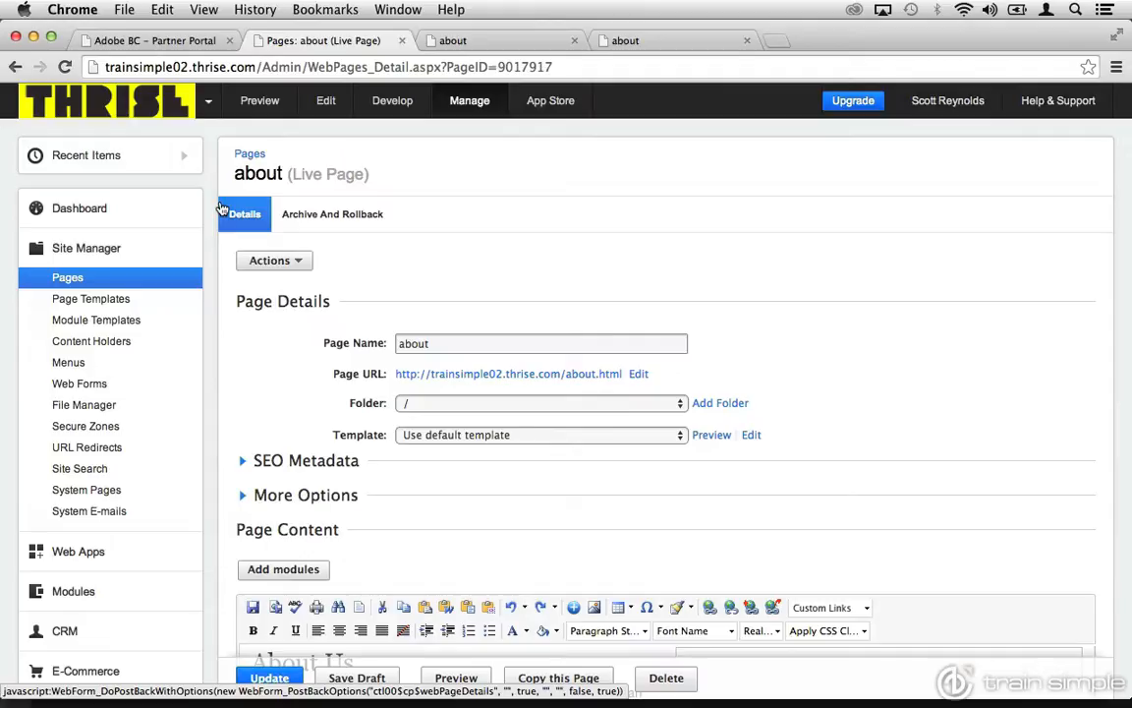
Review the about page's archive and rollback history, and bring up the site's list of page templates.
{"action": "left_click", "coordinate": [334, 217]}
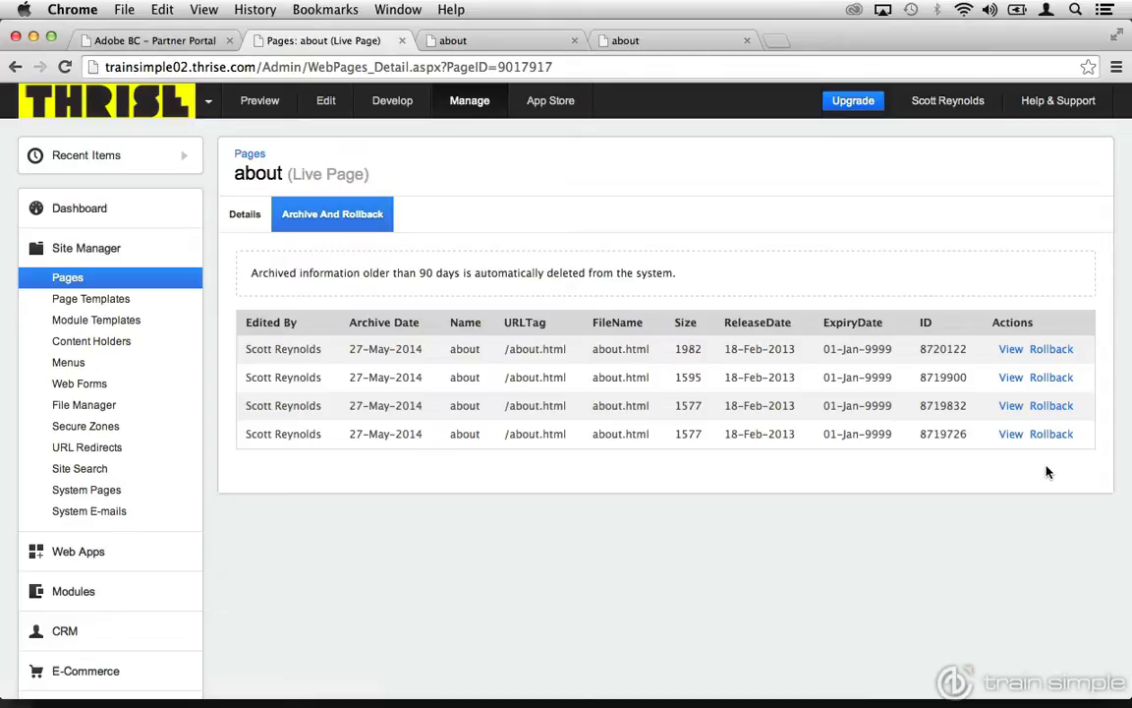
{"action": "left_click", "coordinate": [117, 304]}
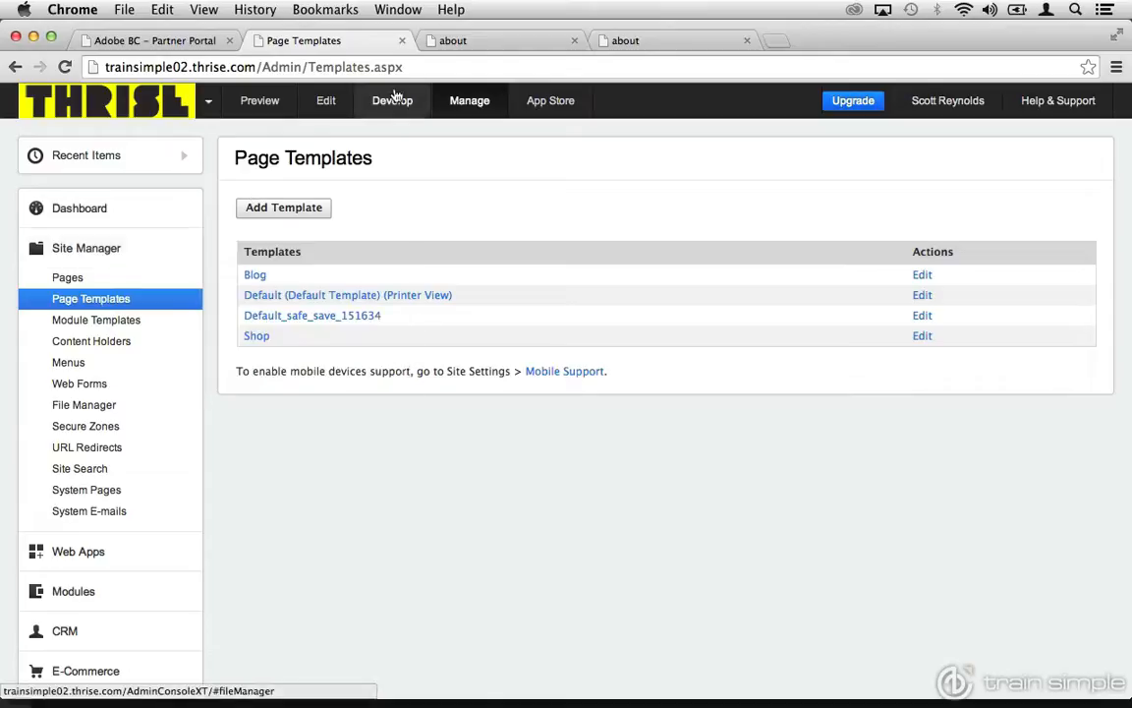
Examine the about page's open preview from its header down to its footer.
{"action": "left_click", "coordinate": [451, 41]}
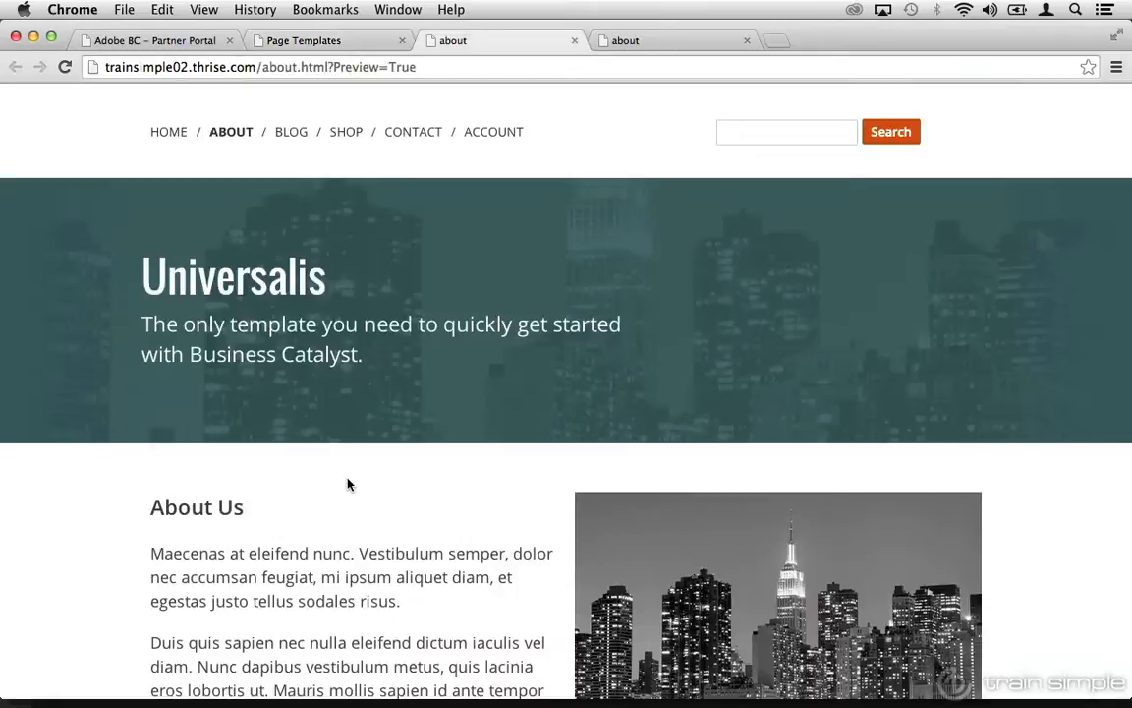
{"action": "scroll", "coordinate": [346, 483], "scroll_direction": "down", "scroll_amount": 10}
{"action": "scroll", "coordinate": [347, 484], "scroll_direction": "down", "scroll_amount": 3}
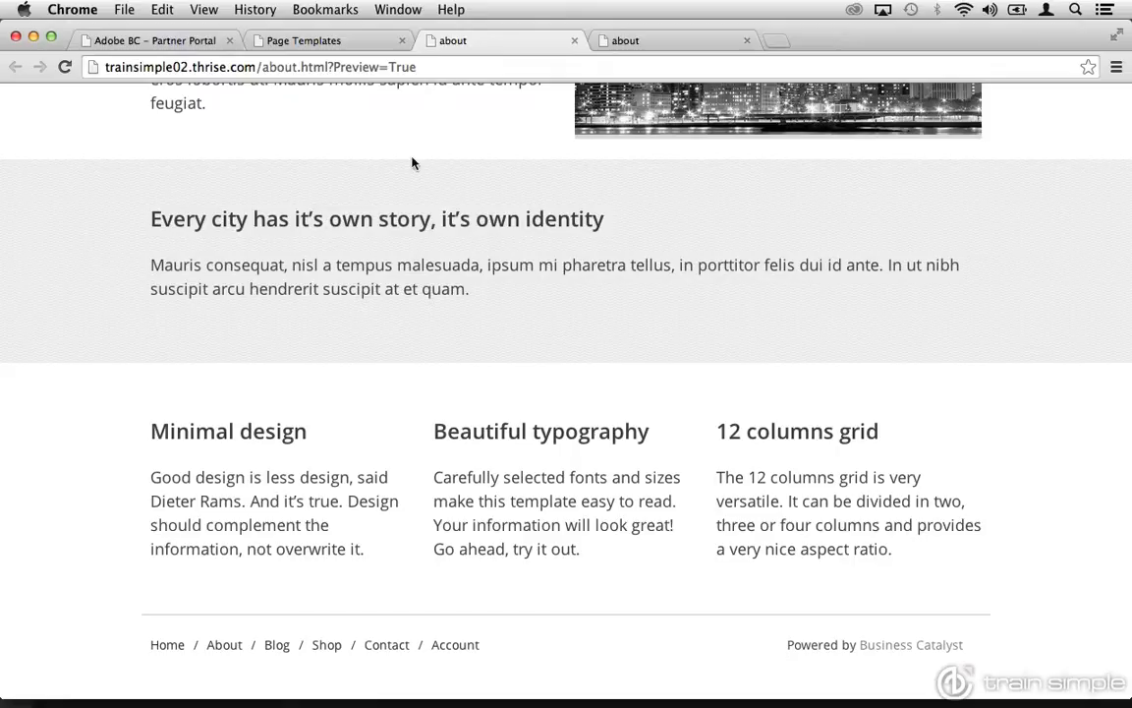
In the Default page template's footer, replace "Business Catalyst" with "our company" after "Powered by" and publish the template update.
{"action": "left_click", "coordinate": [322, 42]}
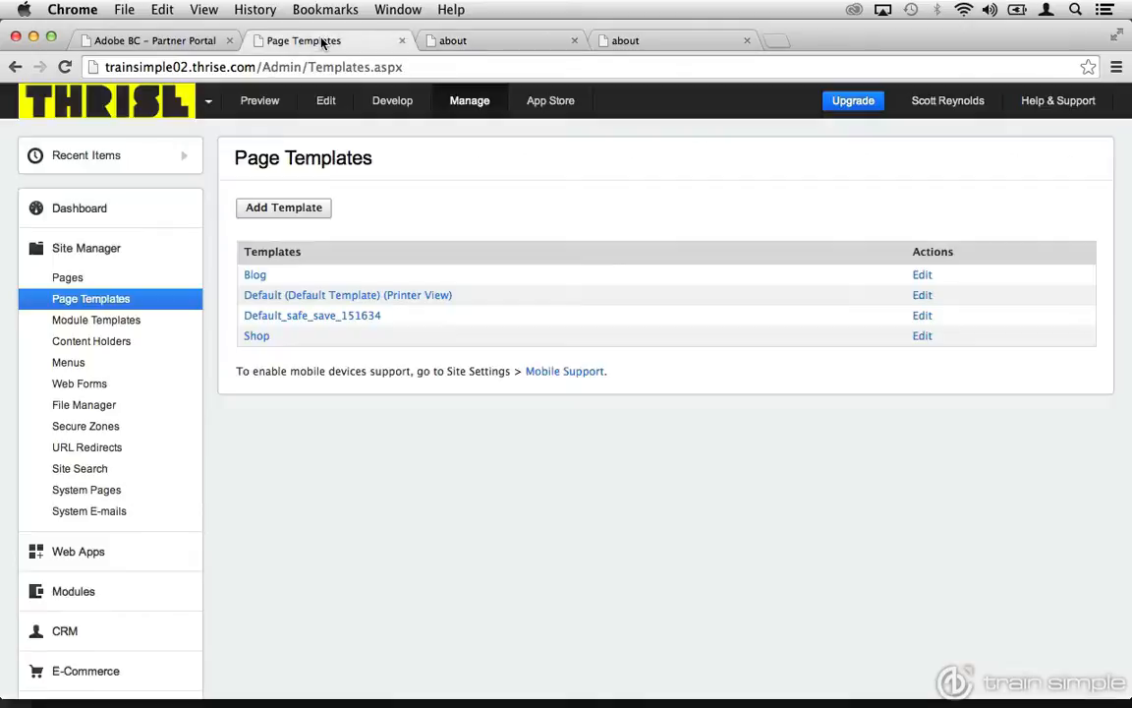
{"action": "left_click", "coordinate": [340, 302]}
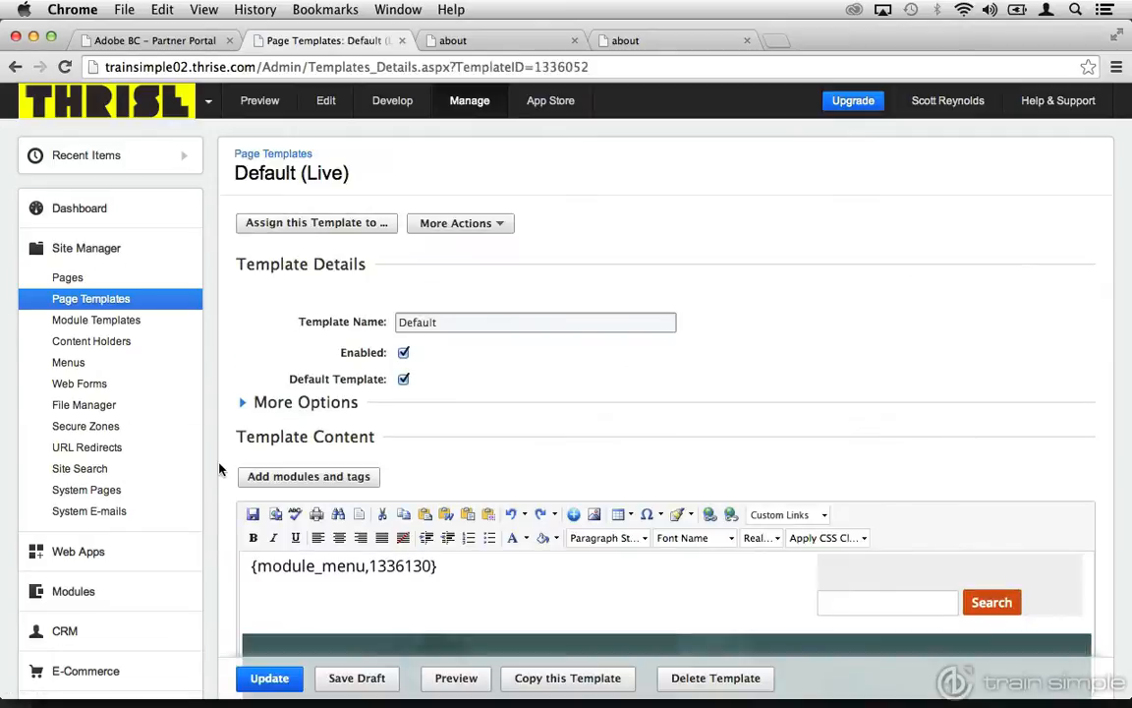
{"action": "scroll", "coordinate": [214, 481], "scroll_direction": "down", "scroll_amount": 5}
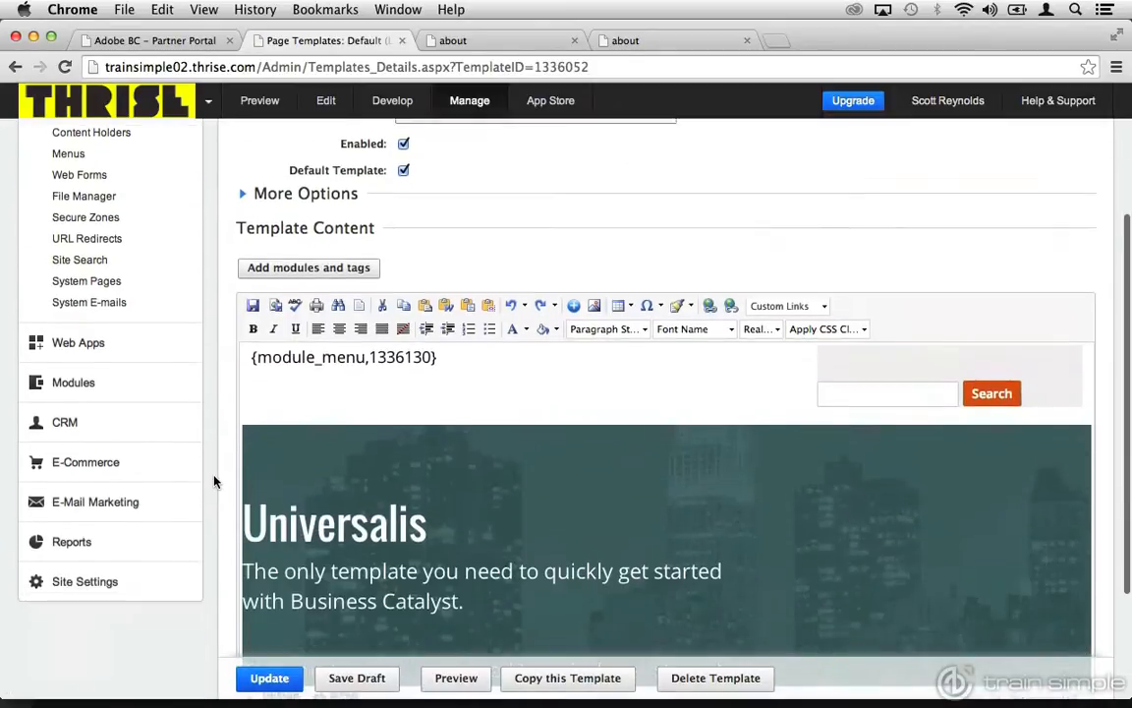
{"action": "scroll", "coordinate": [214, 480], "scroll_direction": "down", "scroll_amount": 1}
{"action": "scroll", "coordinate": [368, 442], "scroll_direction": "down", "scroll_amount": 4}
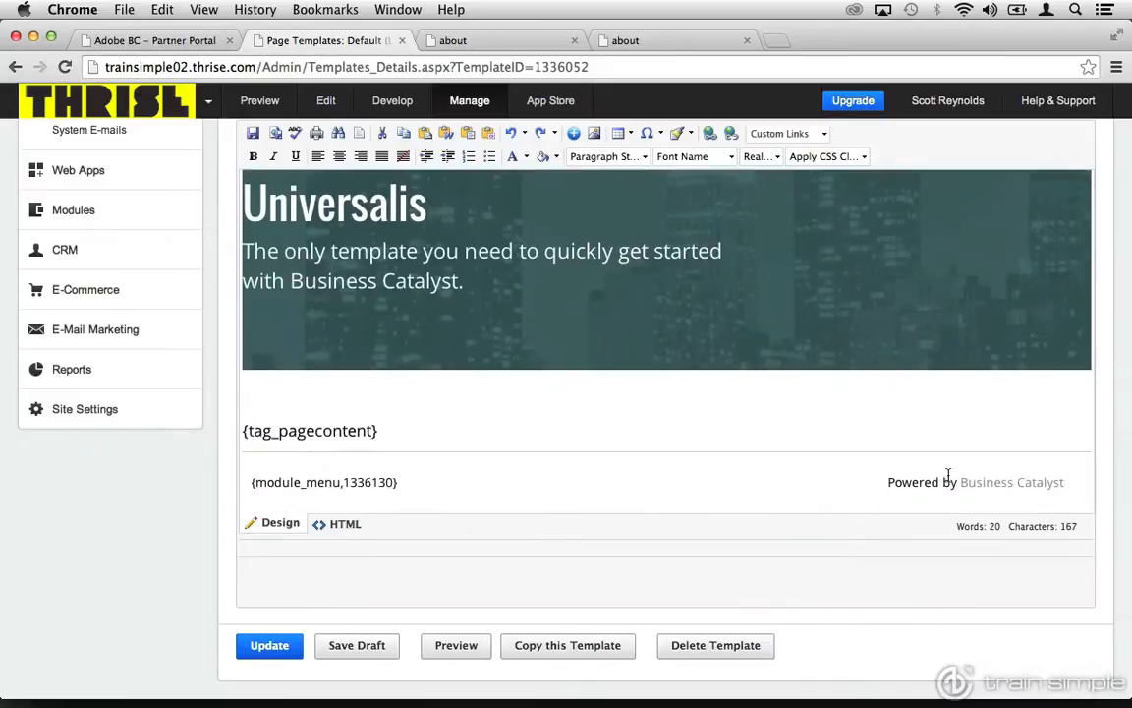
{"action": "left_click_drag", "start_coordinate": [958, 479], "coordinate": [1066, 477]}
{"action": "type", "text": "our "}
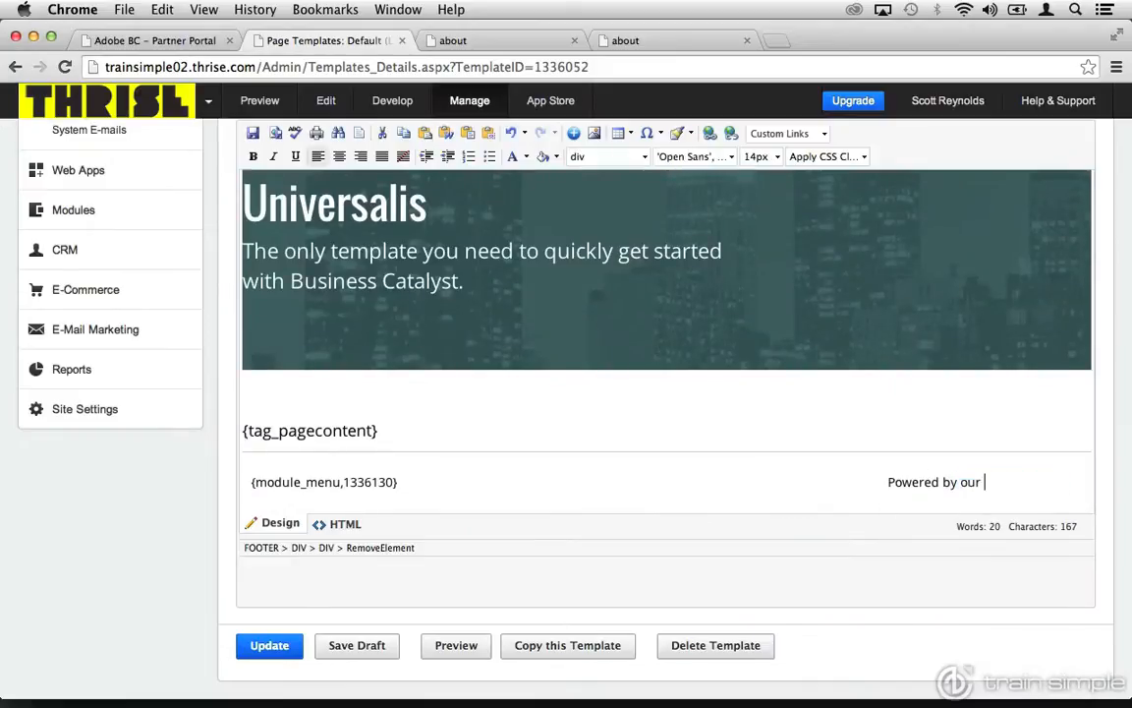
{"action": "type", "text": "company"}
{"action": "left_click", "coordinate": [278, 648]}
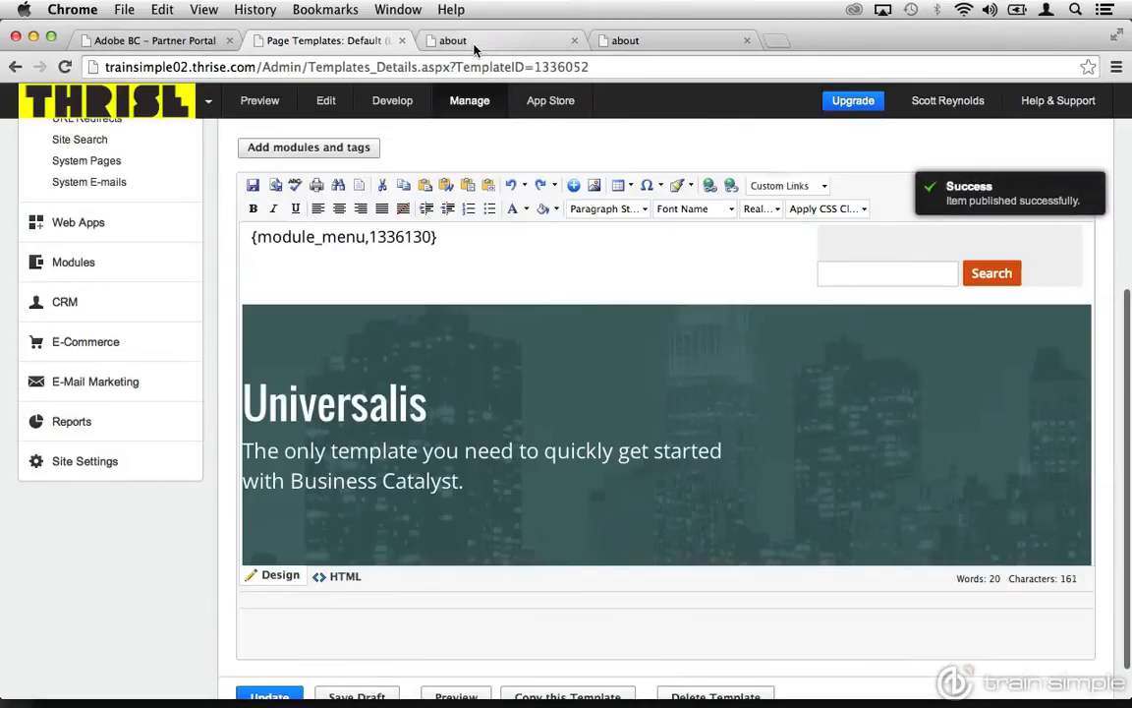
Reload the about page preview and check the footer text there and on the site's Home page.
{"action": "left_click", "coordinate": [475, 45]}
{"action": "left_click", "coordinate": [64, 67]}
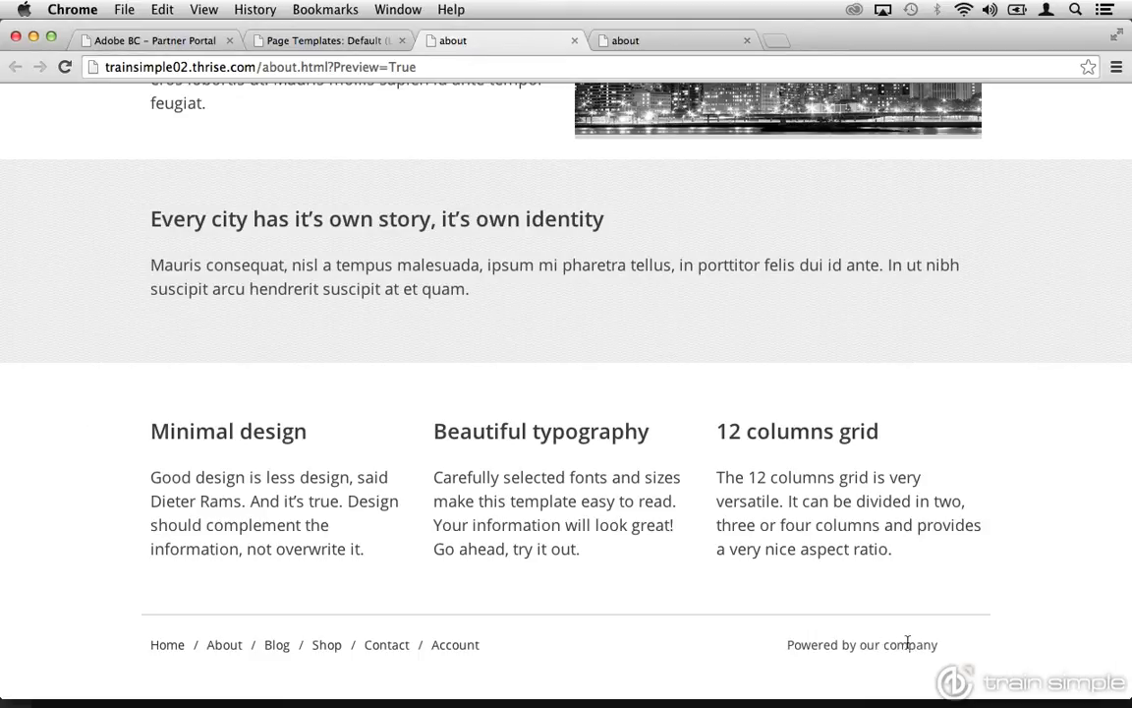
{"action": "left_click", "coordinate": [176, 648]}
{"action": "scroll", "coordinate": [177, 650], "scroll_direction": "down", "scroll_amount": 10}
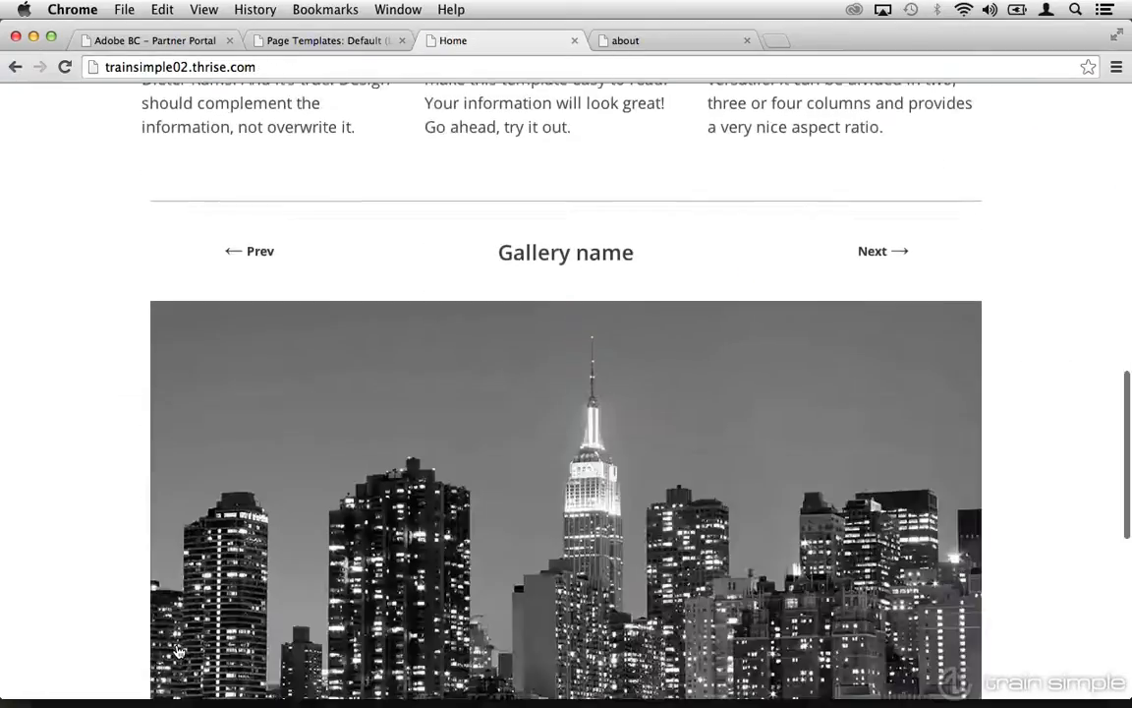
{"action": "scroll", "coordinate": [176, 650], "scroll_direction": "down", "scroll_amount": 6}
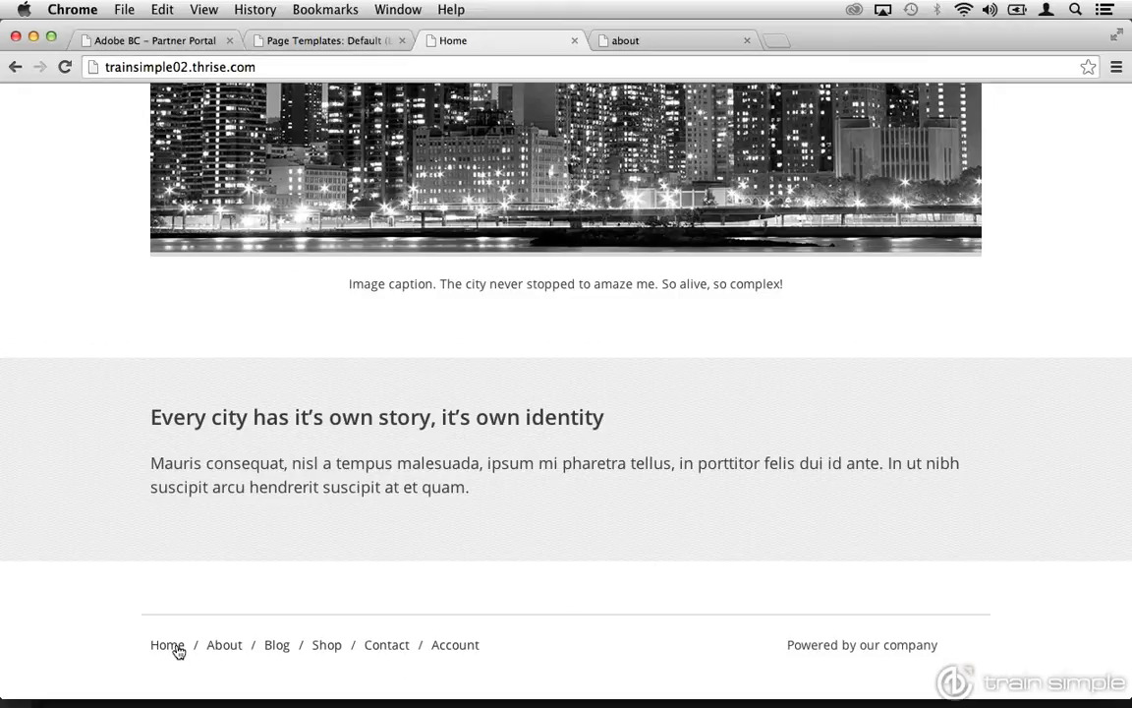
In the admin's in-context page editing mode, change the banner heading "Universalis" to "Our Company" and publish the change.
{"action": "left_click", "coordinate": [318, 41]}
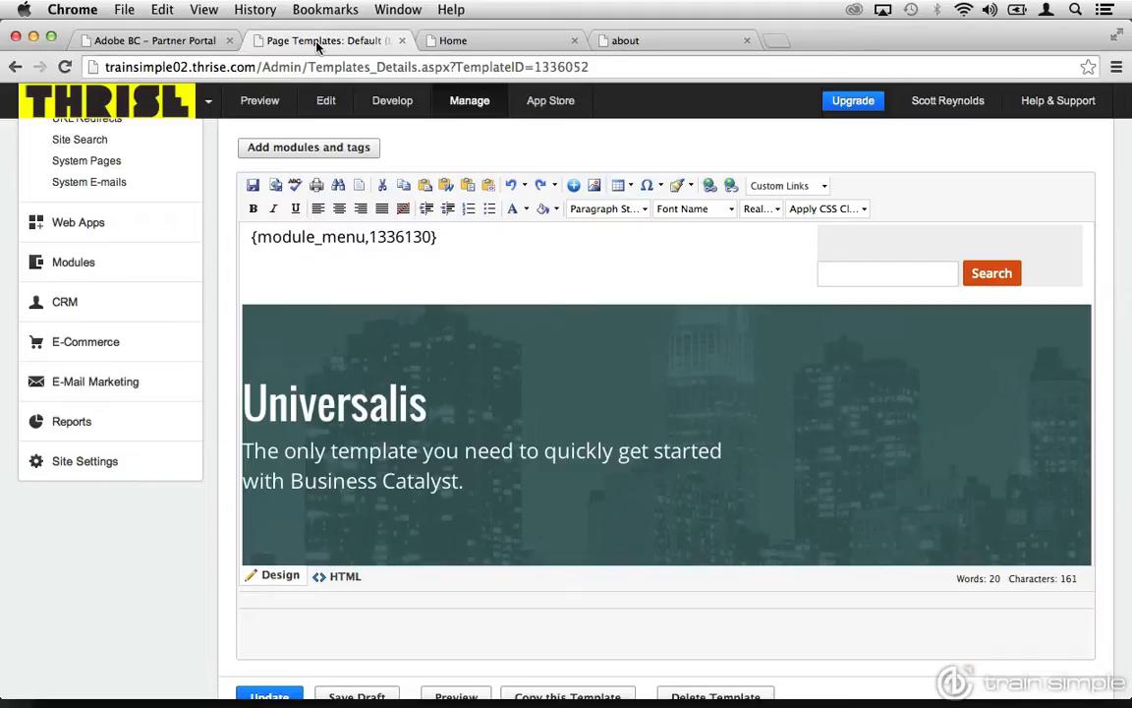
{"action": "left_click", "coordinate": [323, 103]}
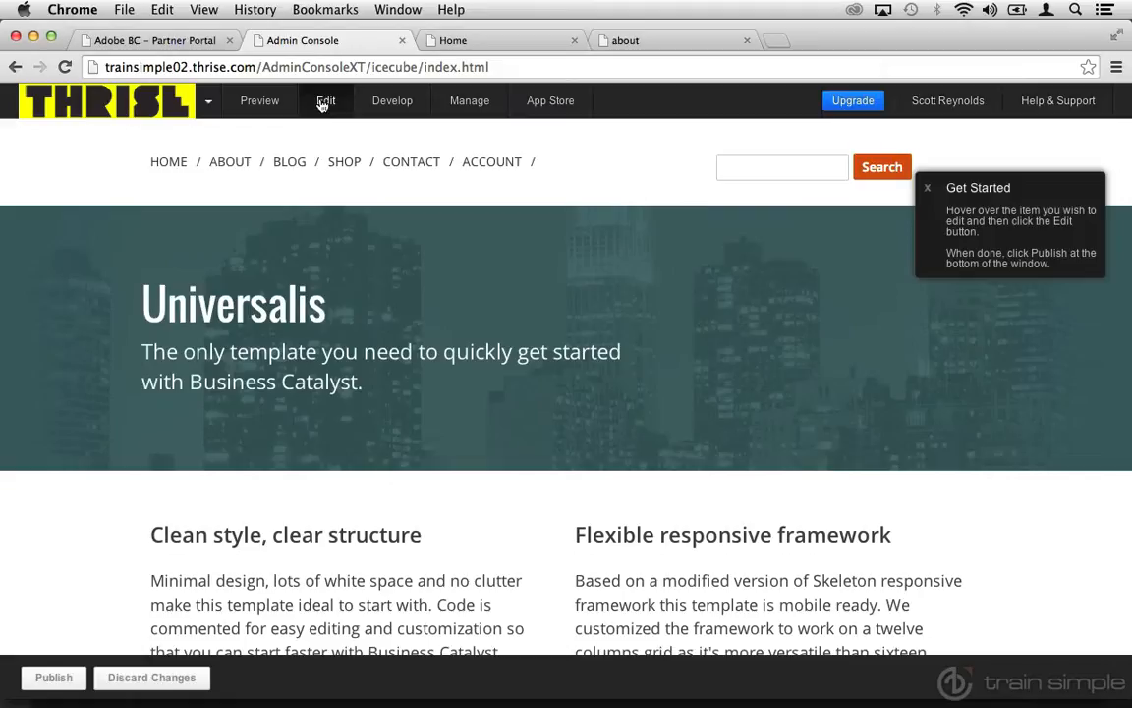
{"action": "mouse_move", "coordinate": [248, 277]}
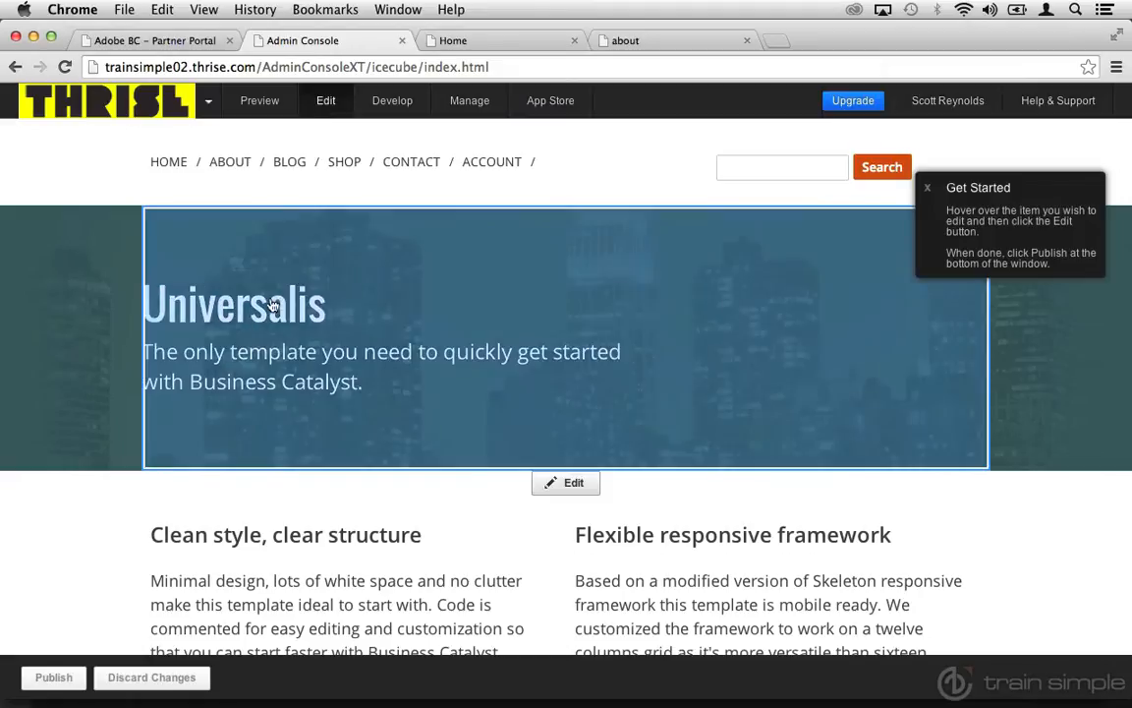
{"action": "left_click", "coordinate": [271, 312]}
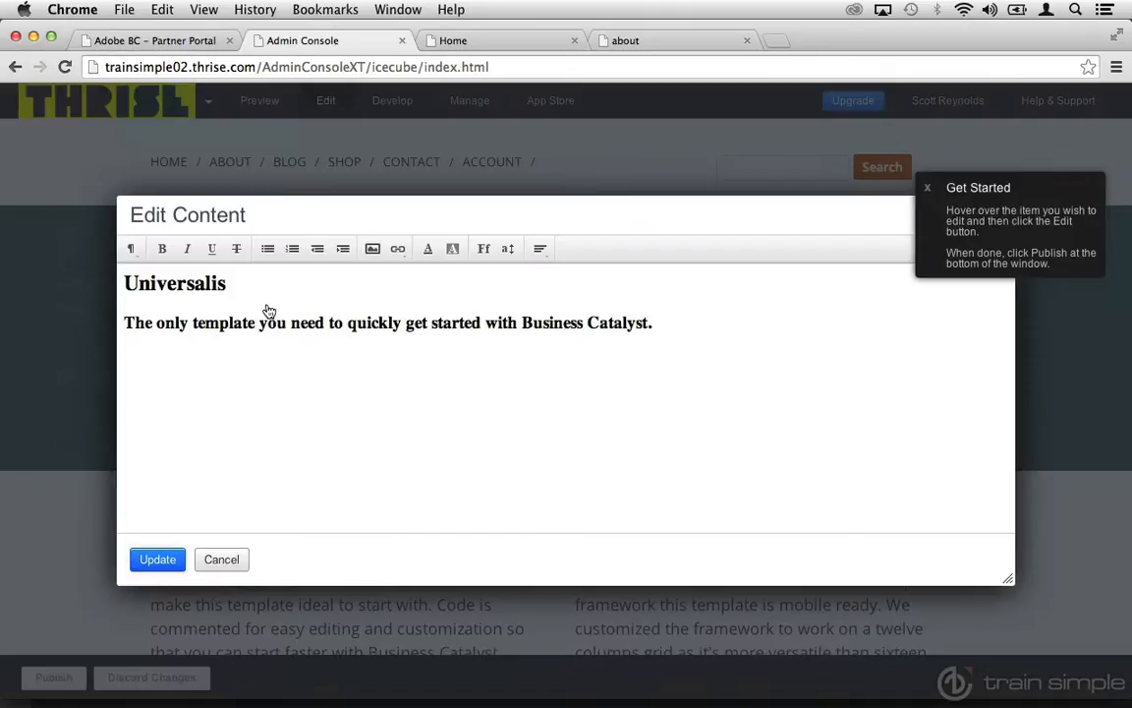
{"action": "left_click_drag", "start_coordinate": [226, 283], "coordinate": [122, 285]}
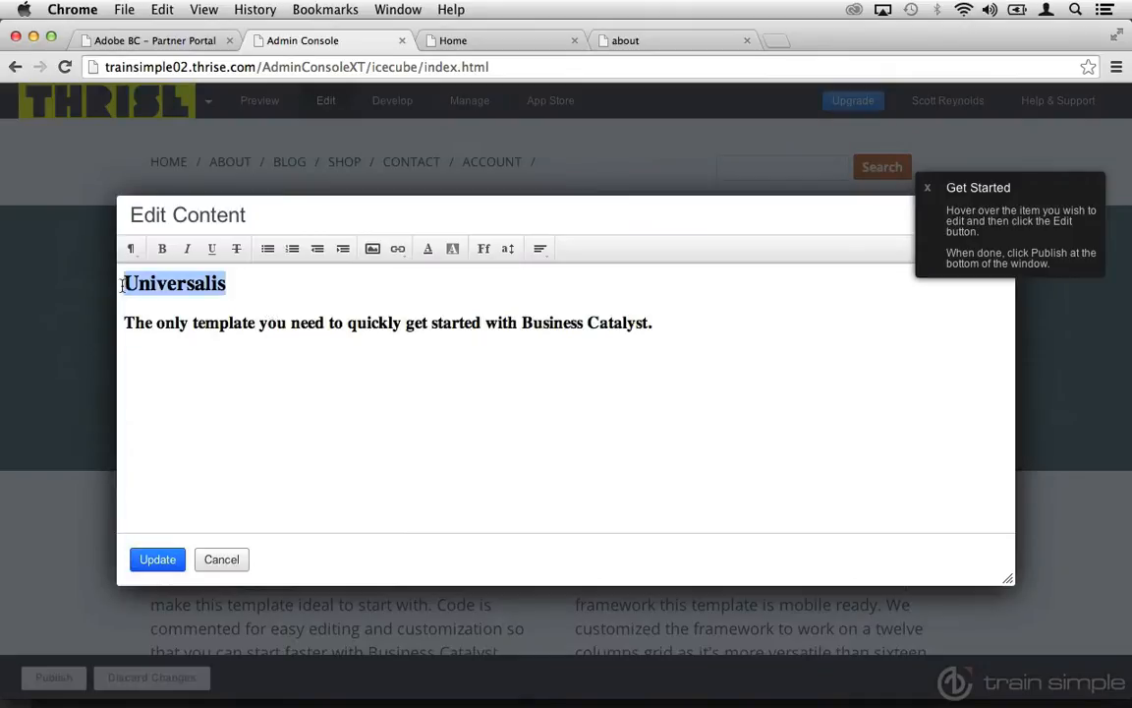
{"action": "type", "text": "Our Comp"}
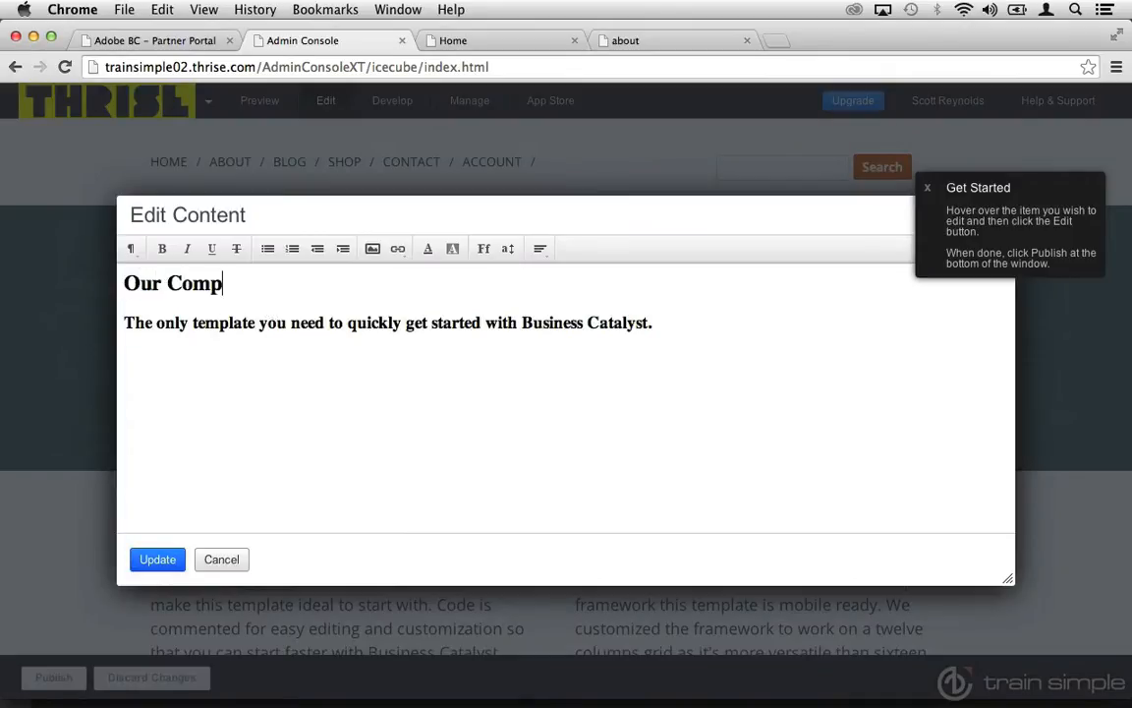
{"action": "type", "text": "any"}
{"action": "left_click", "coordinate": [157, 559]}
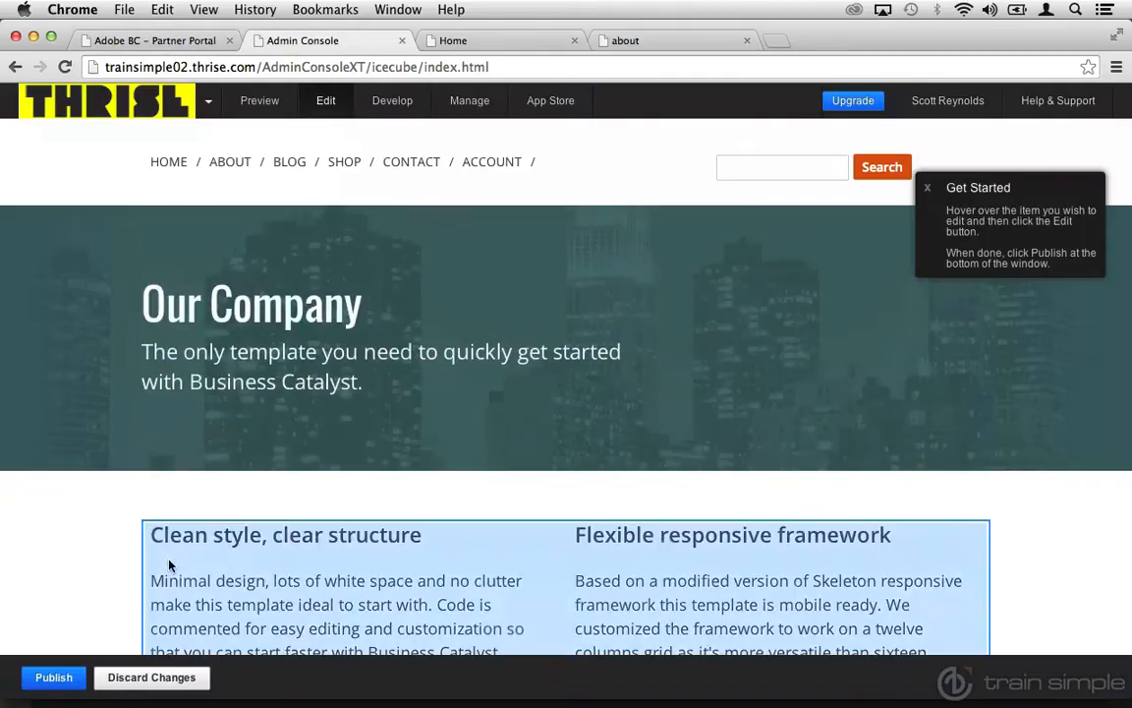
{"action": "left_click", "coordinate": [61, 677]}
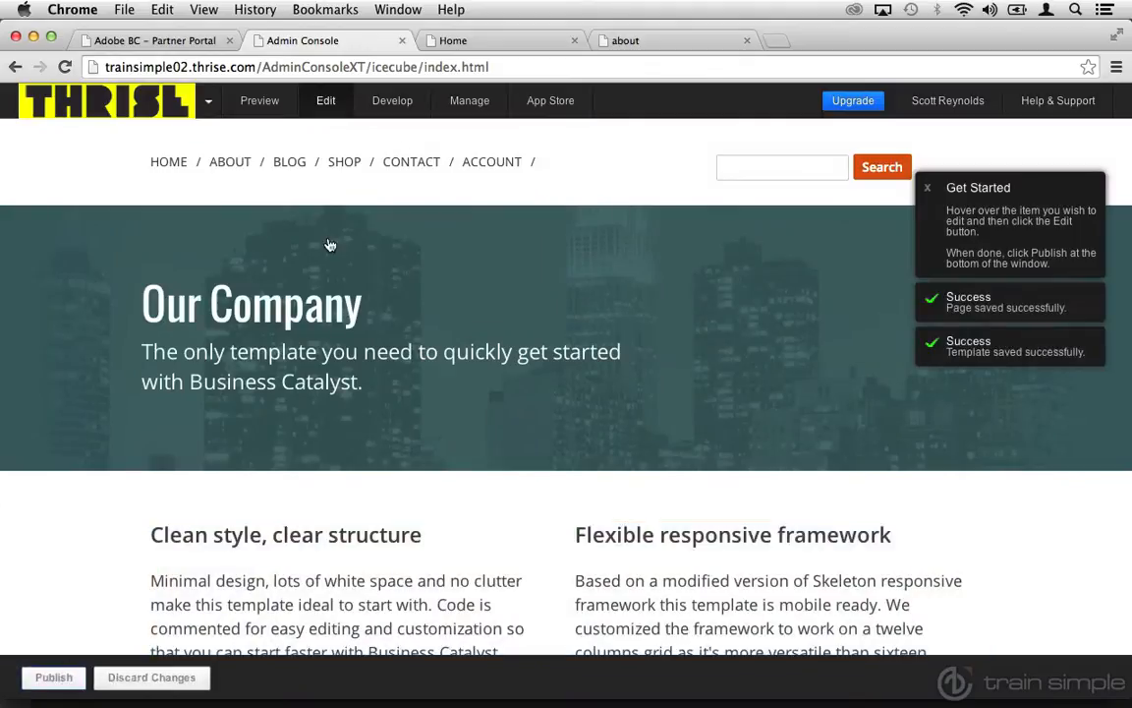
Reload the live Home page and check its banner heading.
{"action": "left_click", "coordinate": [472, 45]}
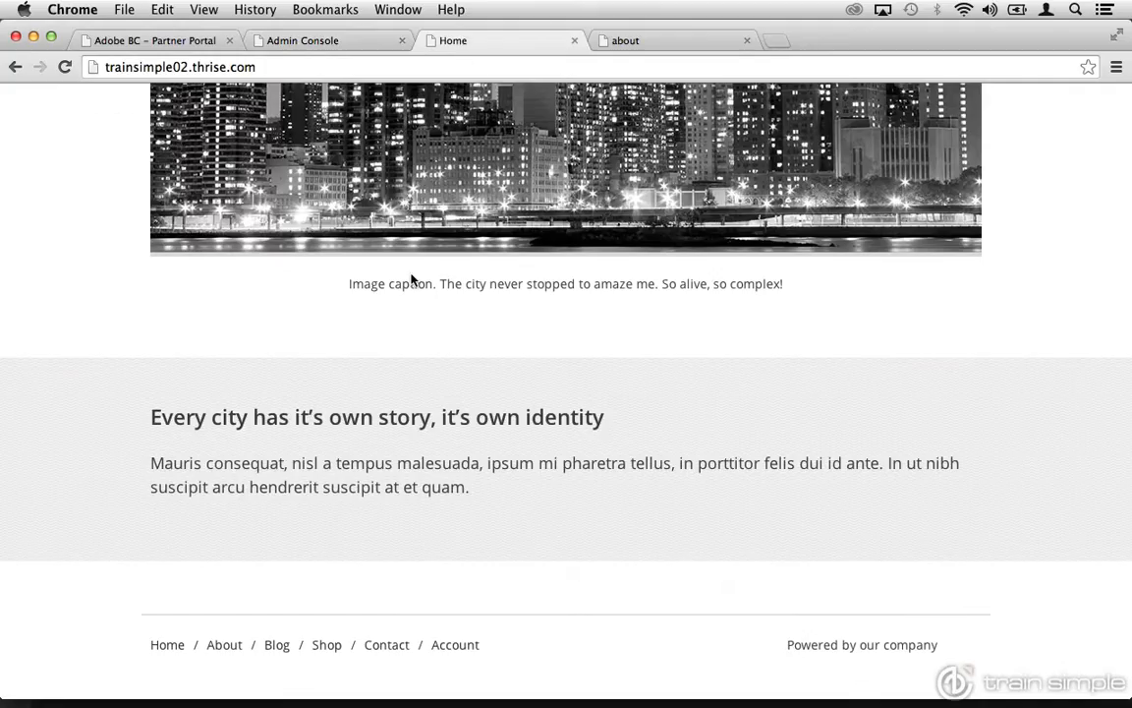
{"action": "scroll", "coordinate": [412, 279], "scroll_direction": "up", "scroll_amount": 15}
{"action": "left_click", "coordinate": [65, 69]}
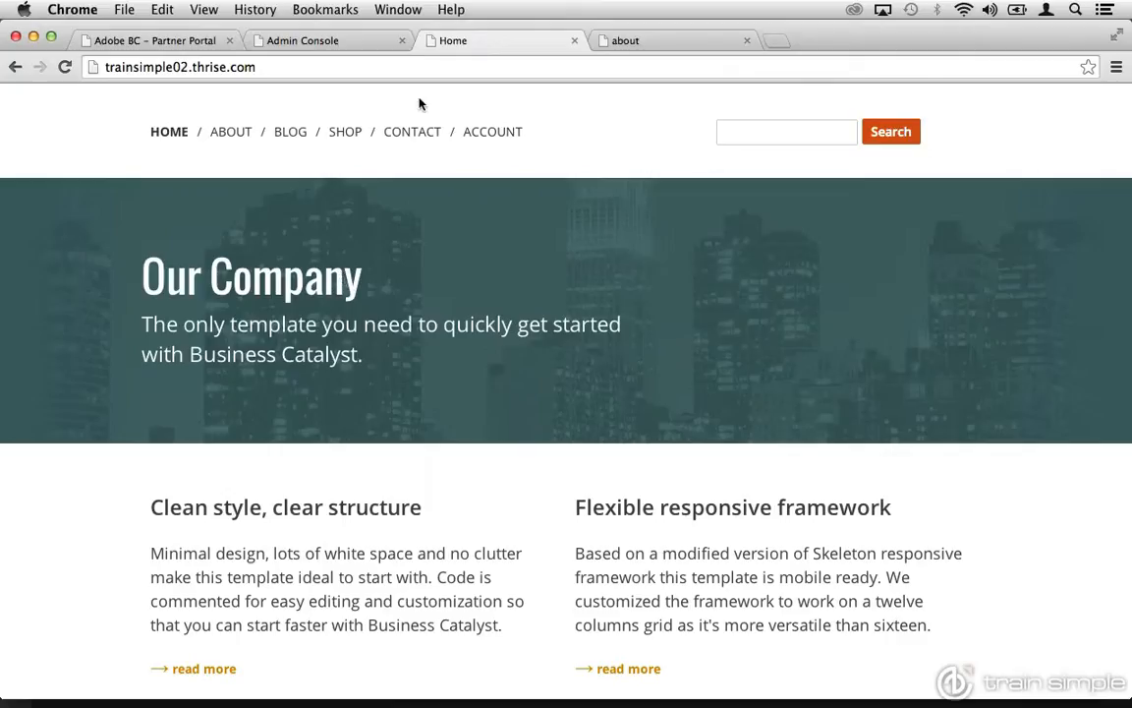
In the admin's code editor, change the "About Us" h3 heading in about.html to "About our company" and publish the file.
{"action": "left_click", "coordinate": [359, 43]}
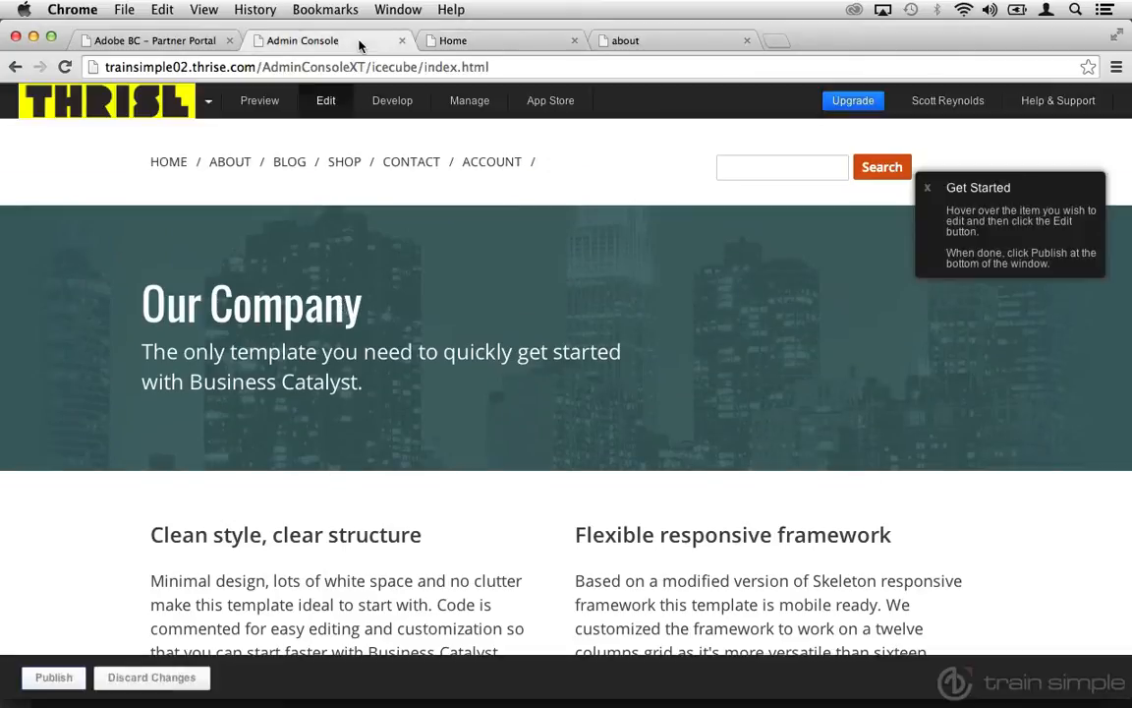
{"action": "left_click", "coordinate": [389, 103]}
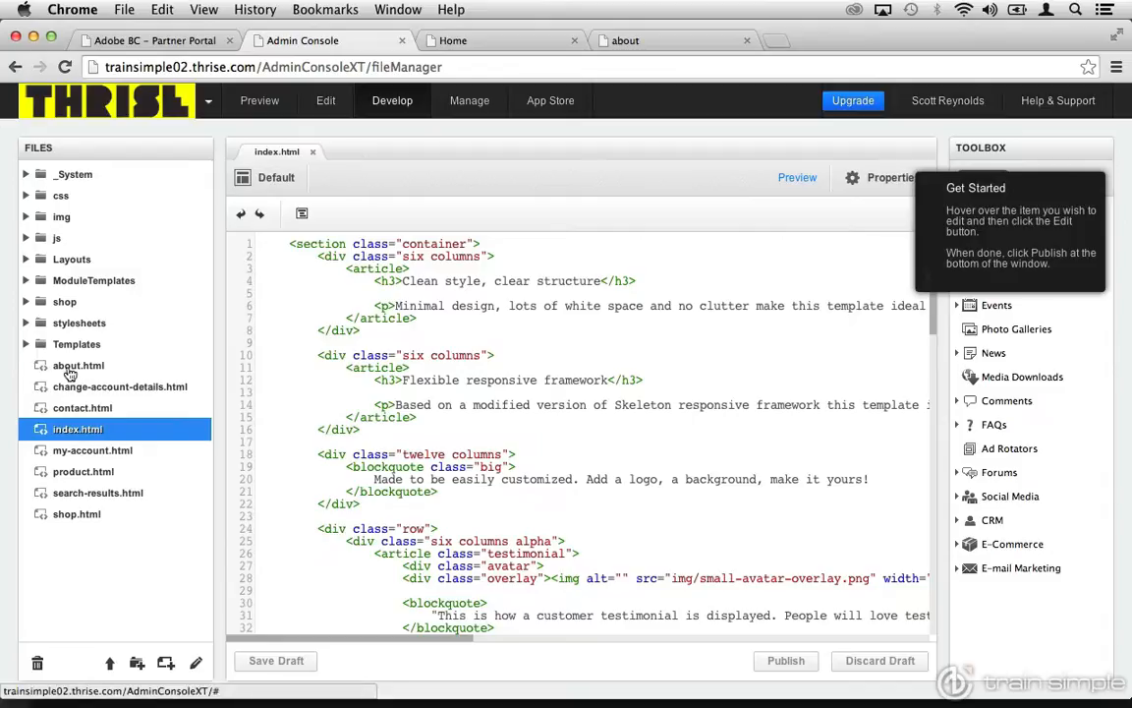
{"action": "double_click", "coordinate": [71, 373]}
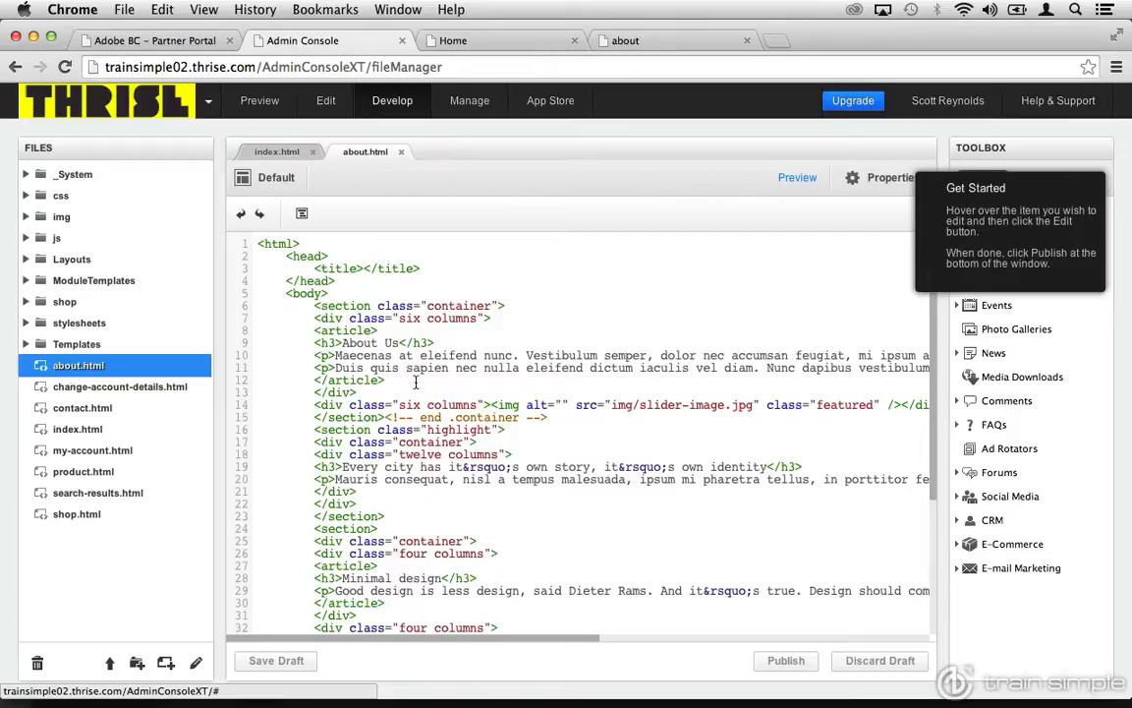
{"action": "left_click", "coordinate": [396, 340]}
{"action": "key", "text": "BackSpace"}
{"action": "key", "text": "BackSpace"}
{"action": "type", "text": "our compan"}
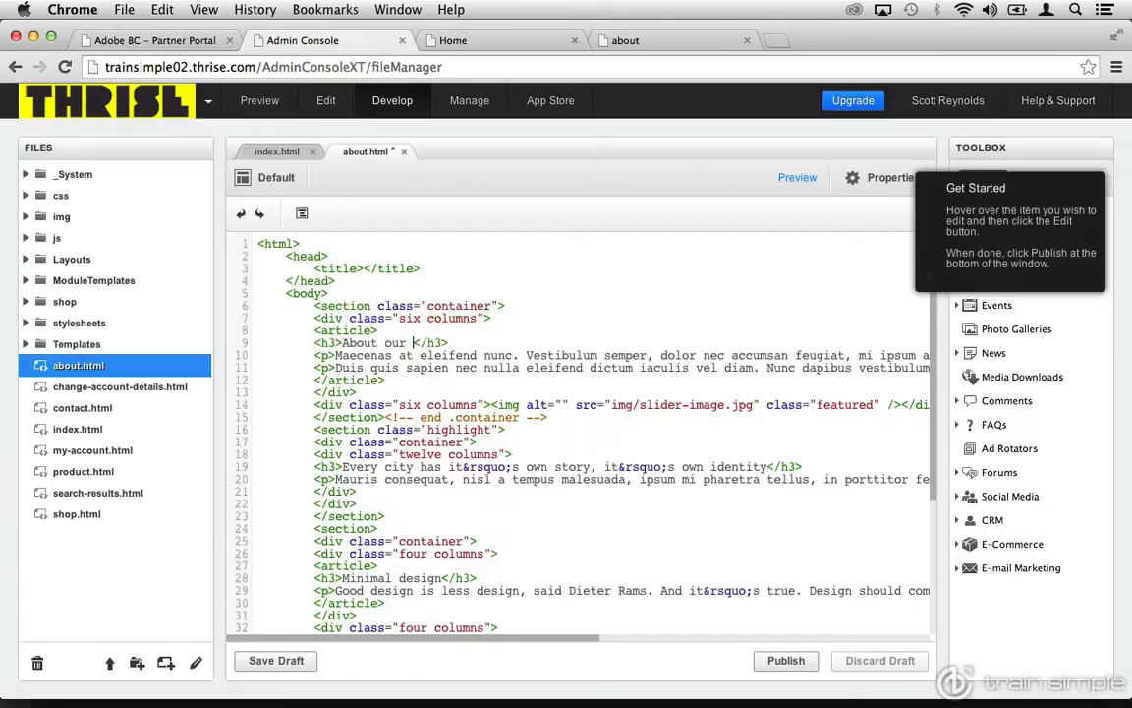
{"action": "type", "text": "y"}
{"action": "left_click", "coordinate": [776, 661]}
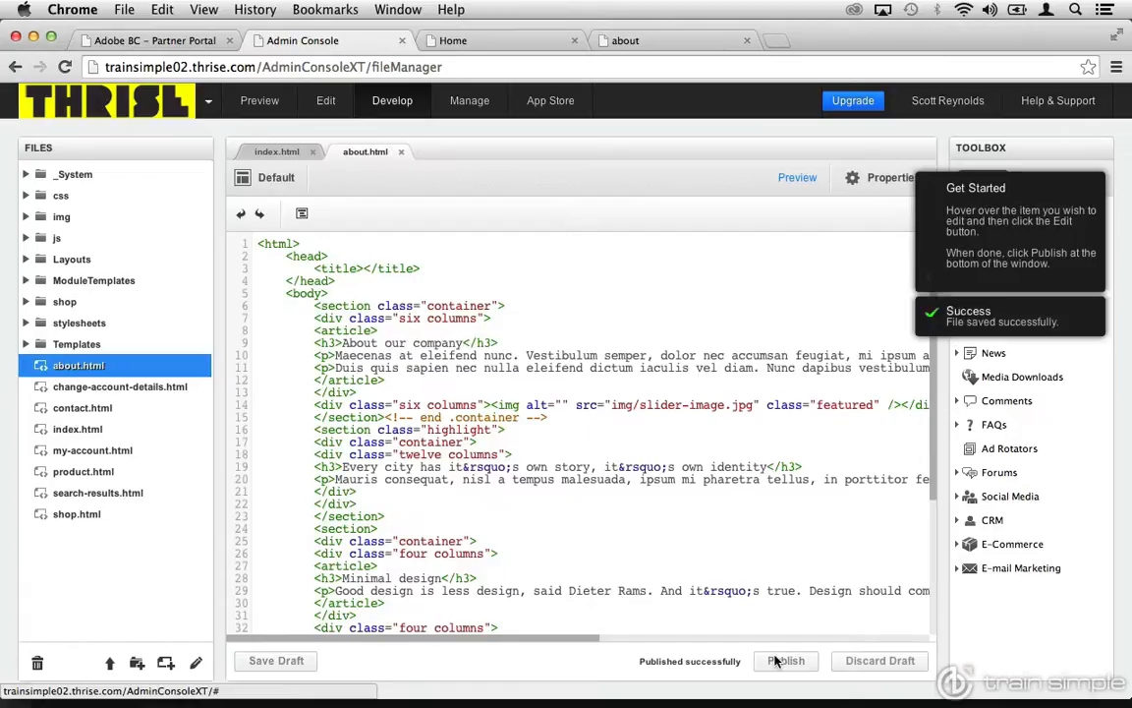
Go from the live Home page to the site's about page and check its content heading.
{"action": "left_click", "coordinate": [472, 44]}
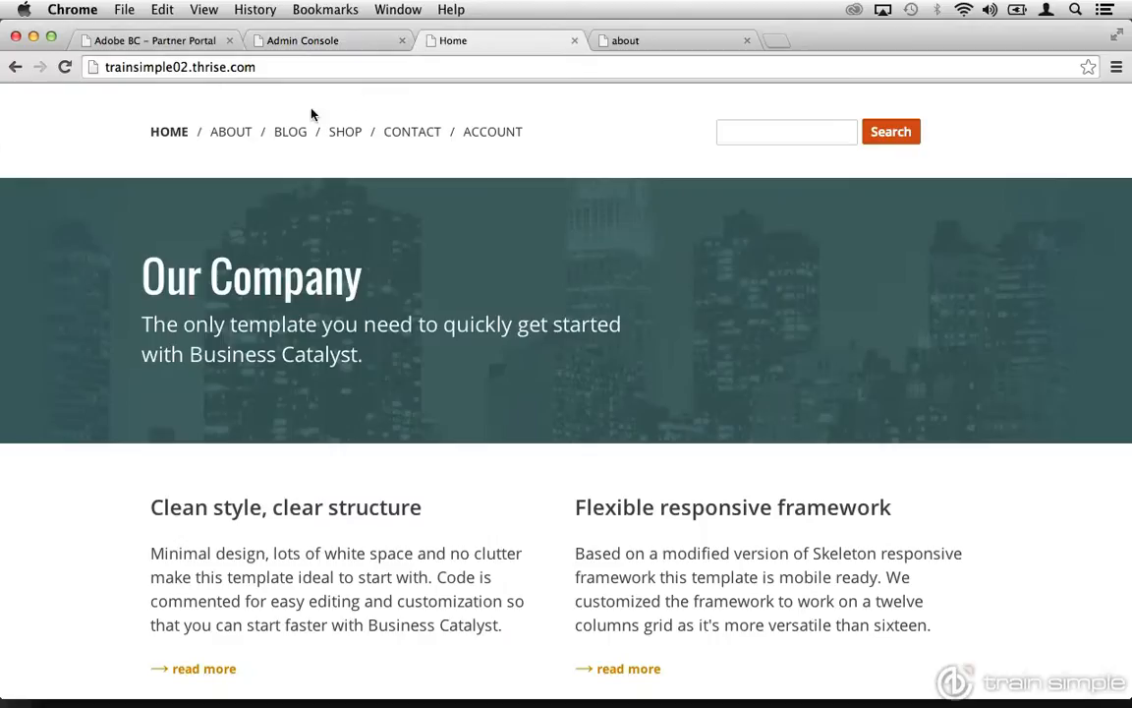
{"action": "left_click", "coordinate": [234, 138]}
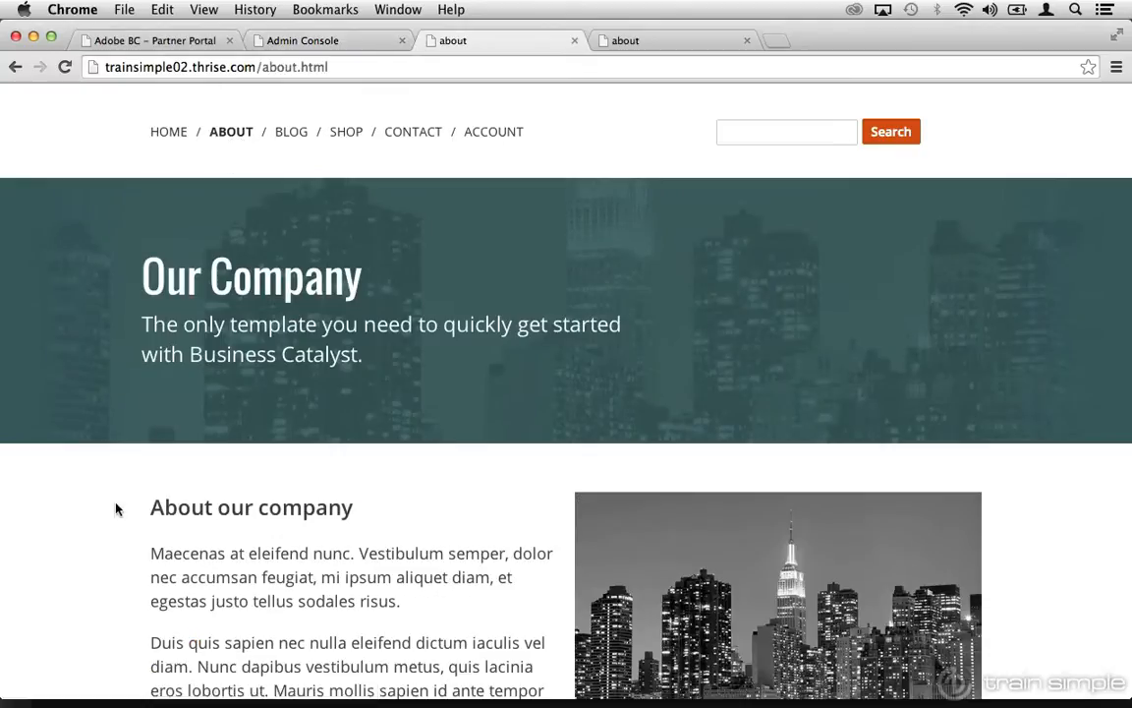
{"action": "left_click_drag", "start_coordinate": [353, 507], "coordinate": [139, 508]}
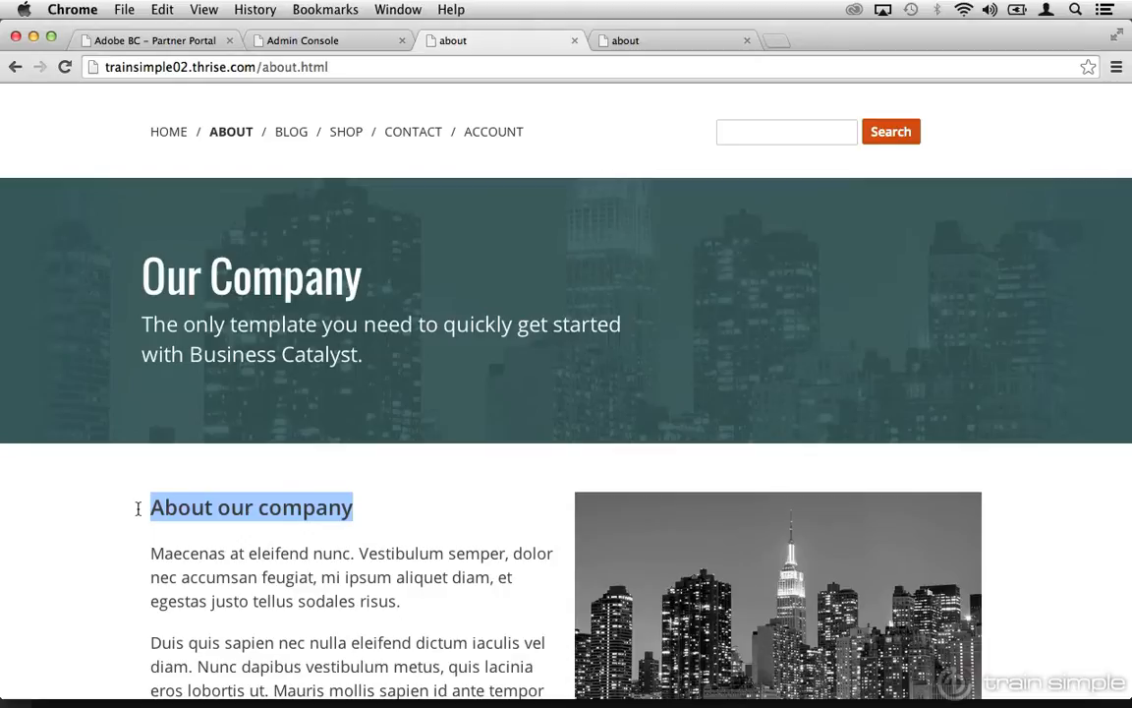
Examine the name, template and SEO metadata settings in about.html's page properties, and leave them without saving.
{"action": "left_click", "coordinate": [305, 42]}
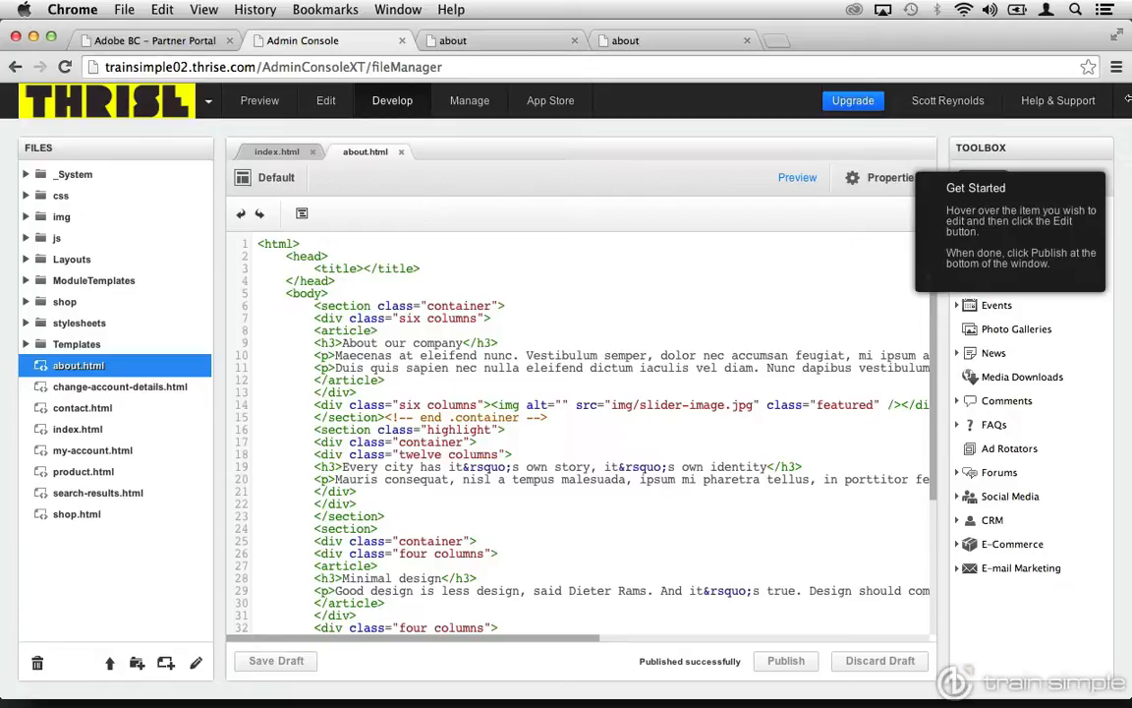
{"action": "left_click", "coordinate": [853, 181]}
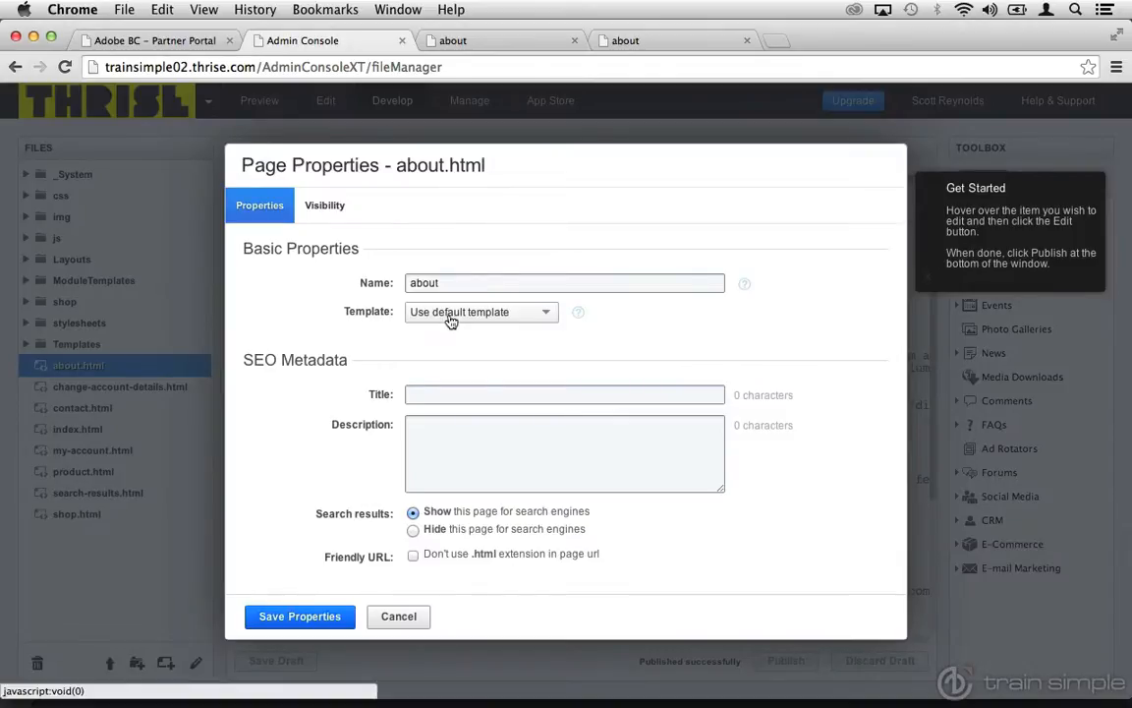
{"action": "left_click", "coordinate": [428, 391]}
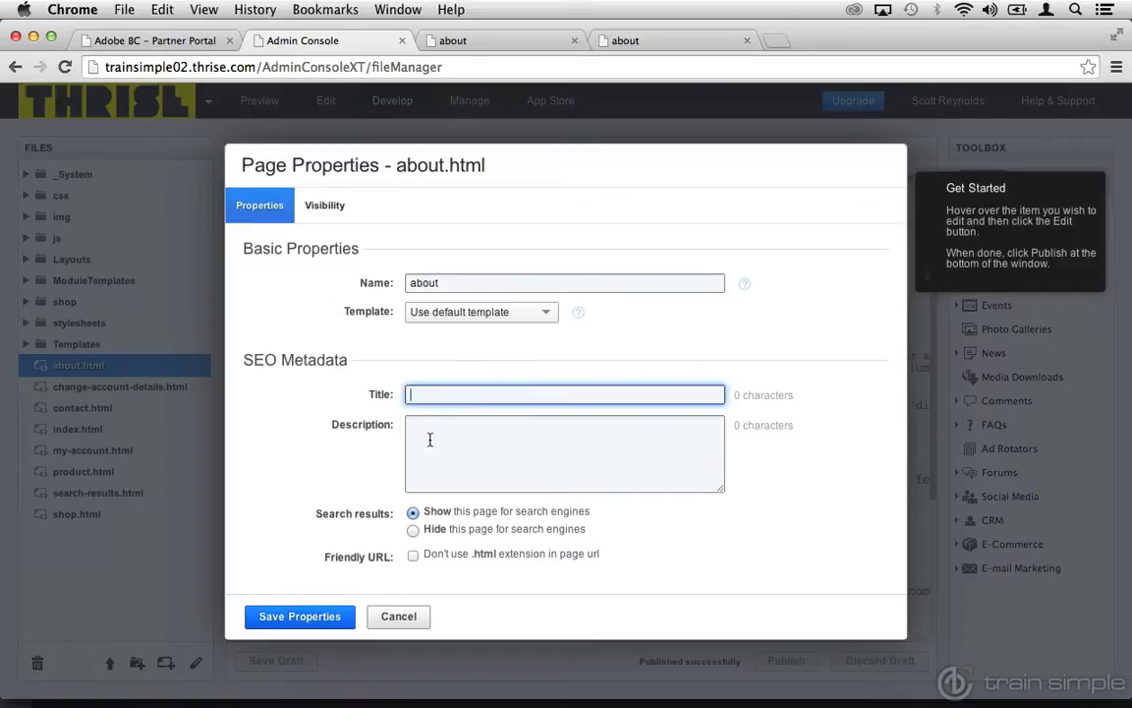
{"action": "left_click", "coordinate": [429, 439]}
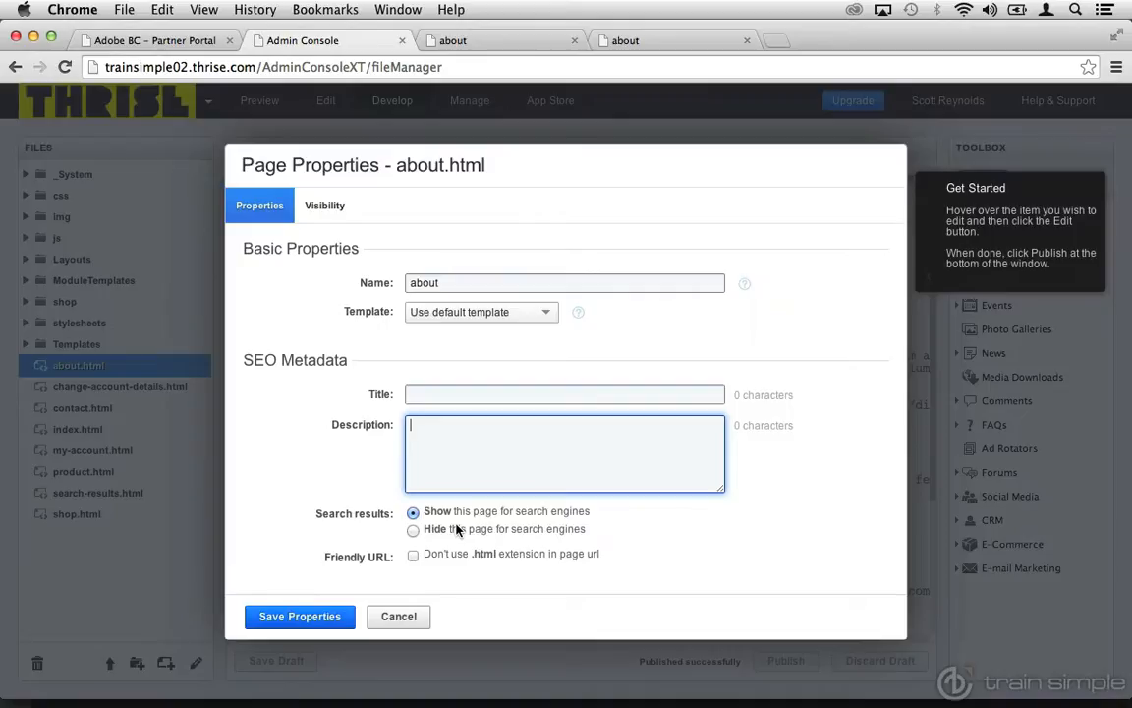
{"action": "left_click", "coordinate": [415, 617]}
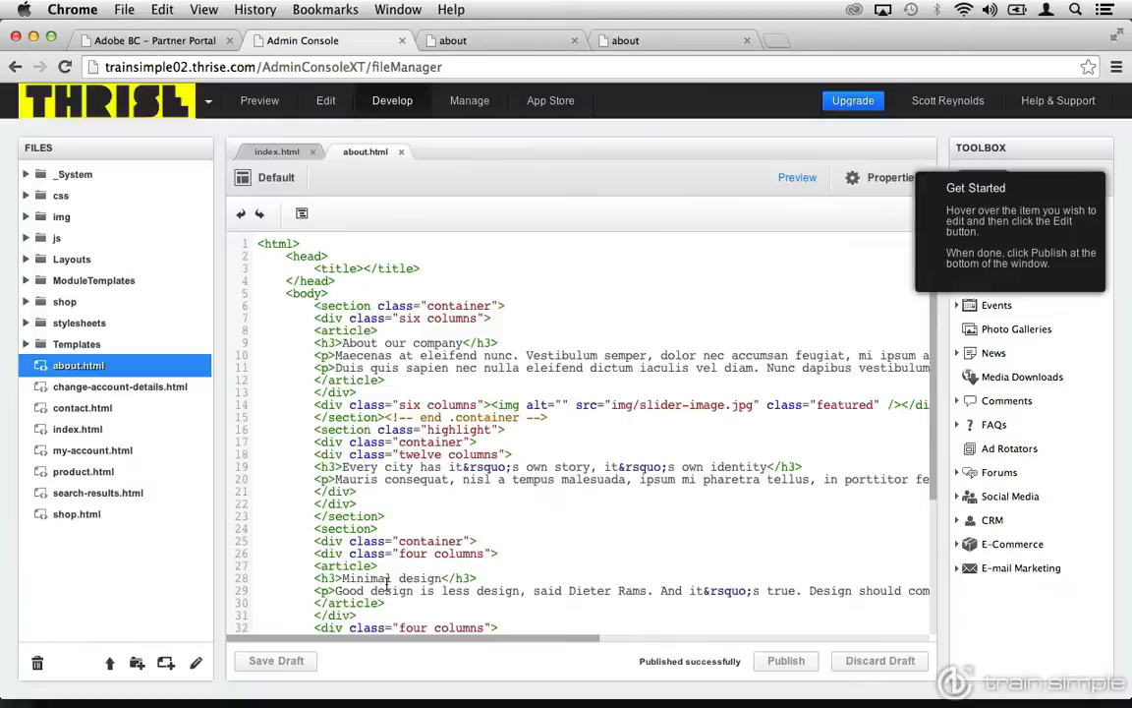